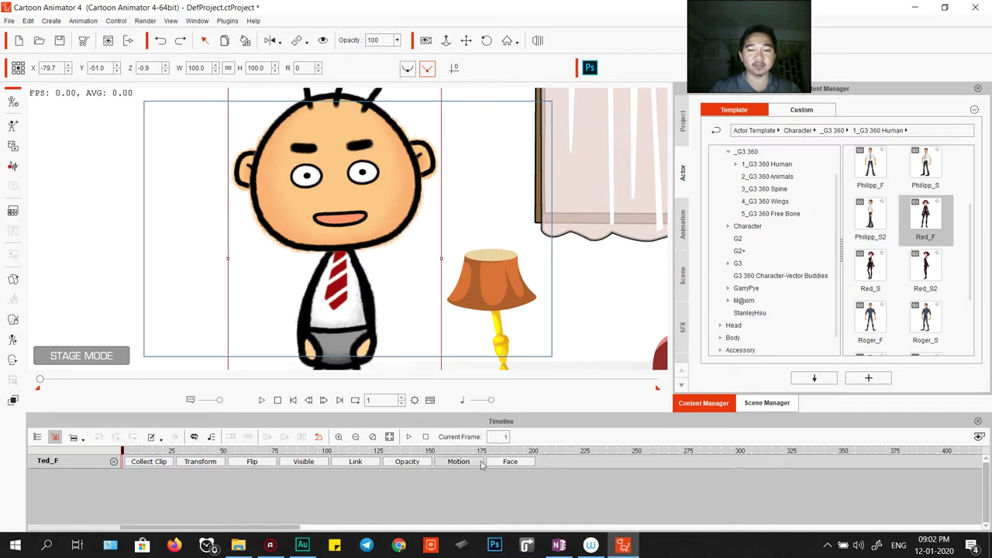
Step: Show Ted_F's face tracks in the timeline, including the Face_Transform, Face_Sprite and Face_Deform sub-tracks, and enlarge the timeline area
click(509, 461)
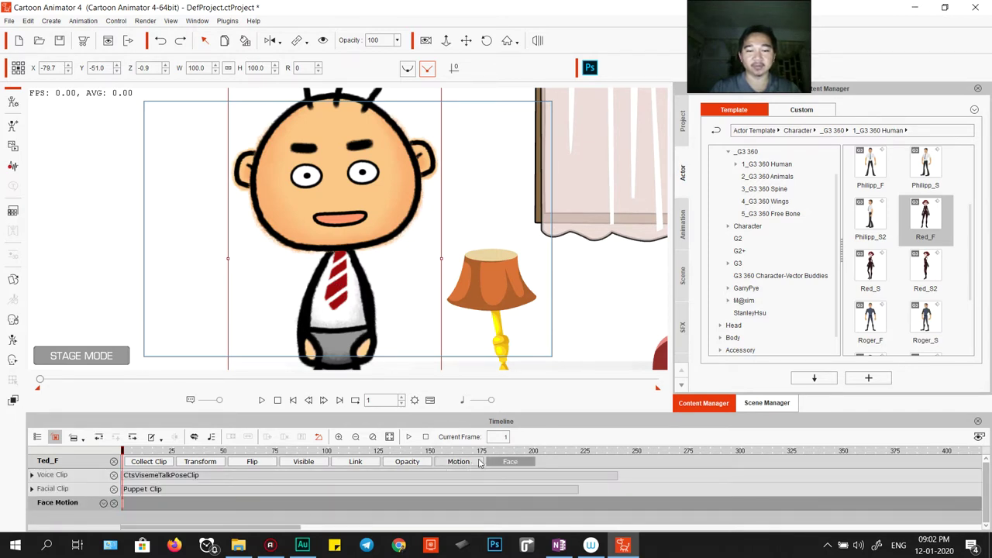
click(53, 474)
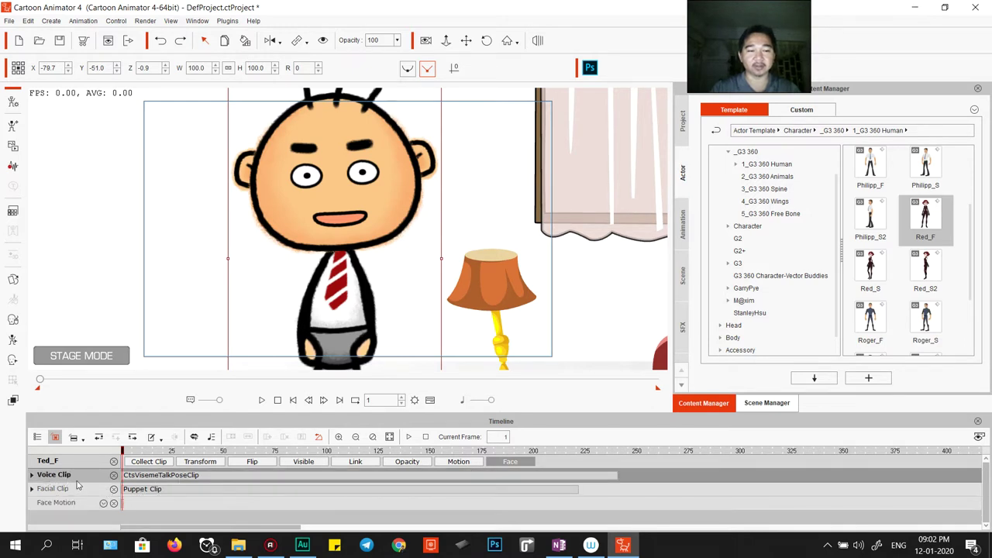
click(104, 504)
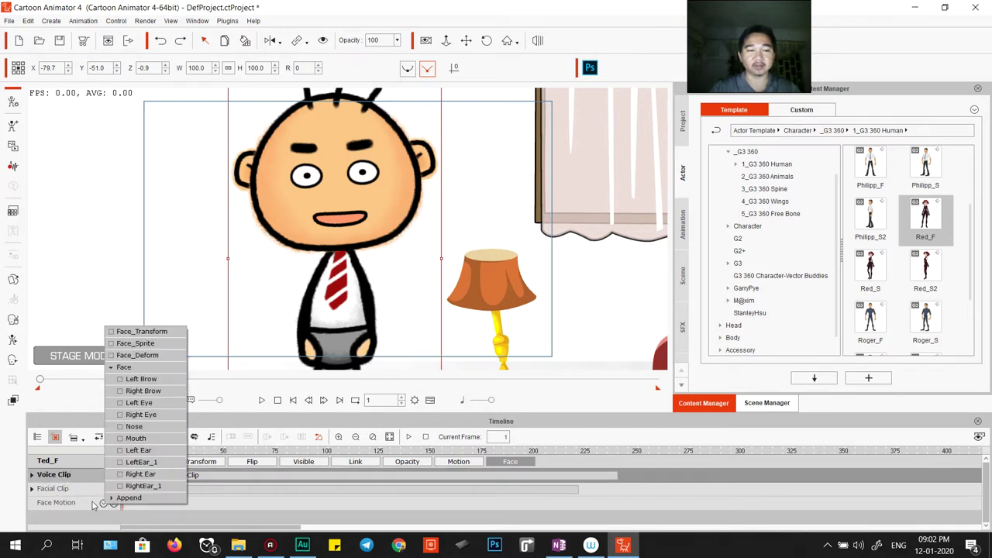
click(112, 334)
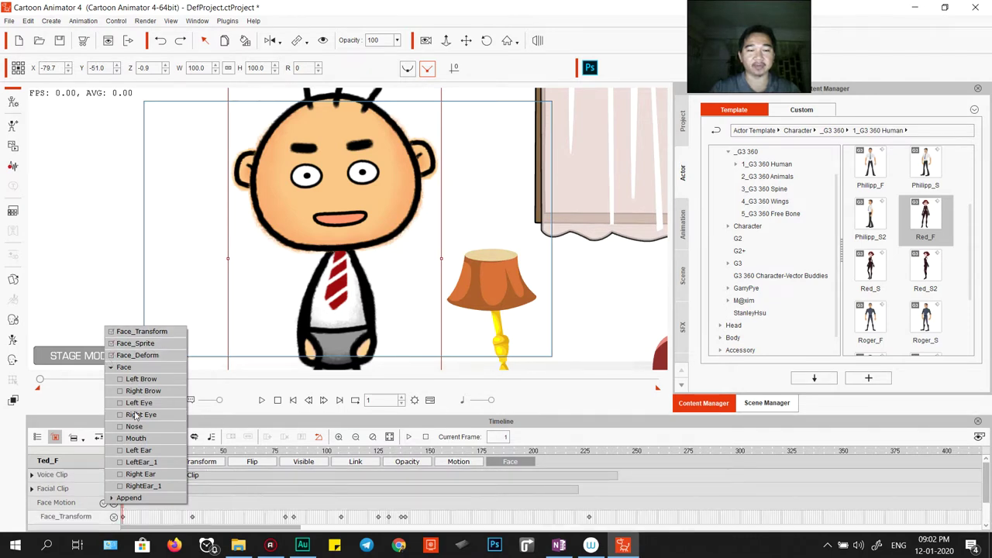
click(262, 498)
scroll(264, 503, down, 2)
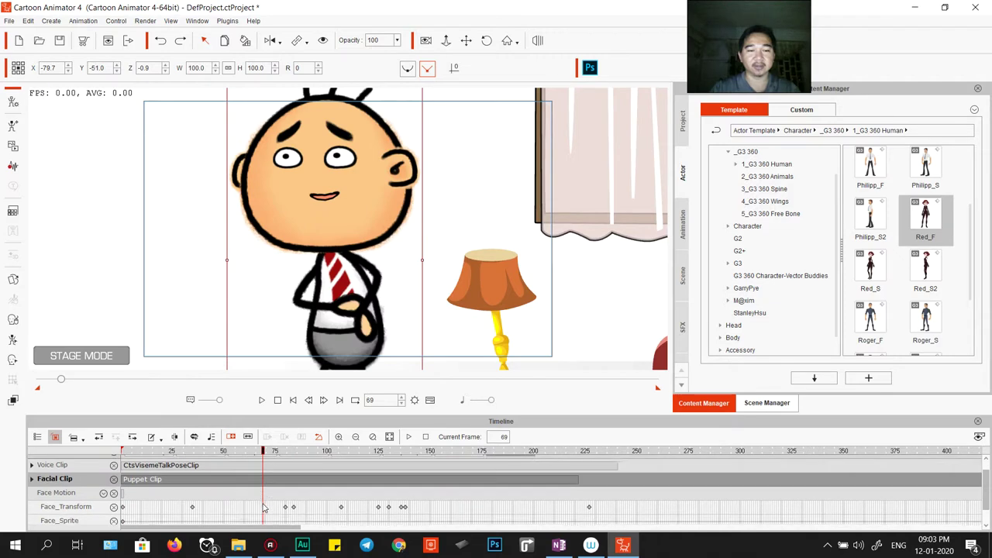
scroll(299, 508, up, 2)
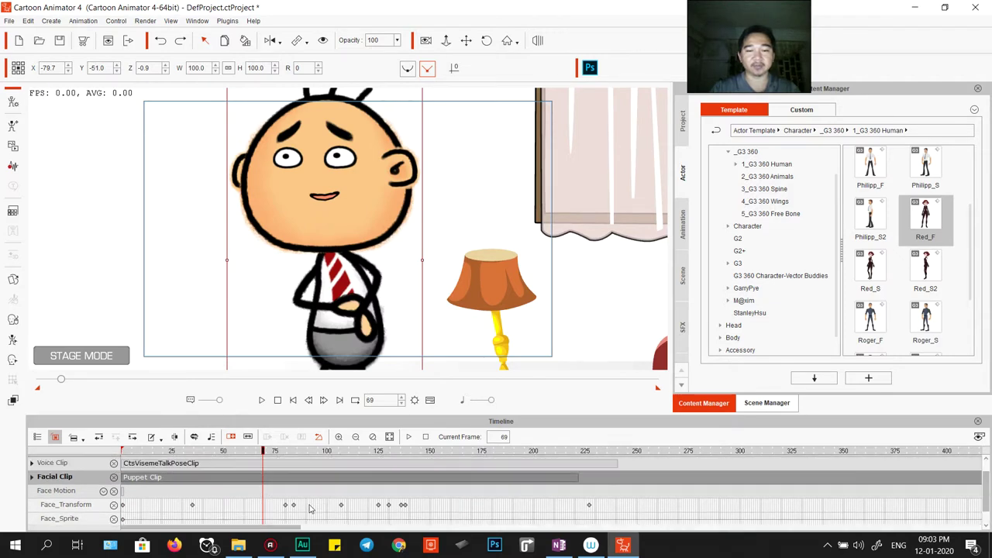
drag(315, 413, 315, 385)
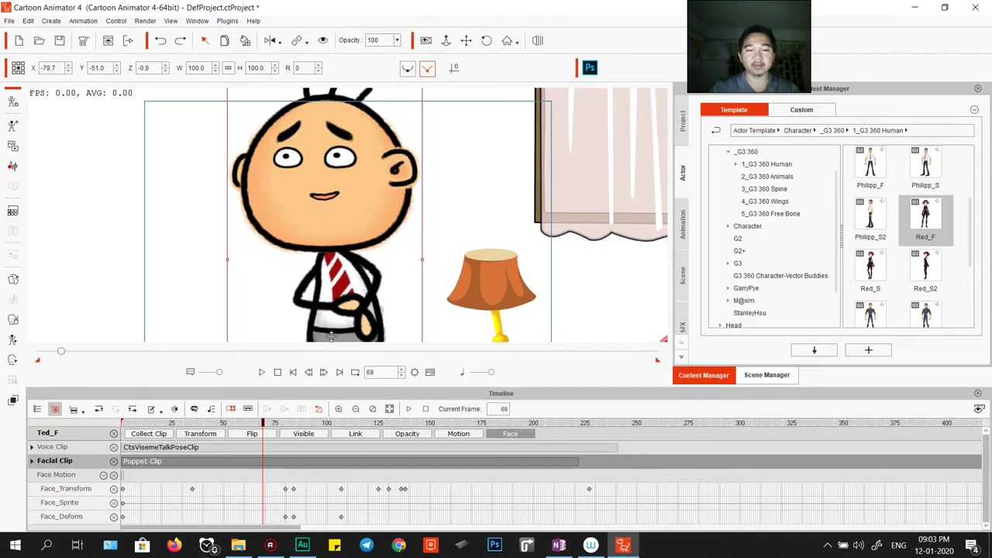
Step: Show Ted_F's Collect Clip track and mark a range on it from the first frame to the end of the voice clip
click(200, 434)
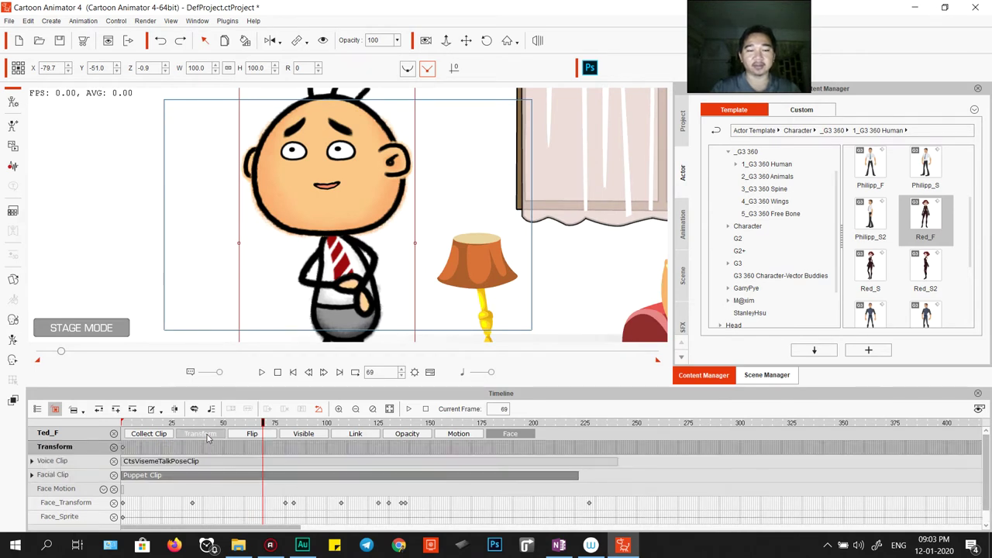
click(148, 434)
click(198, 435)
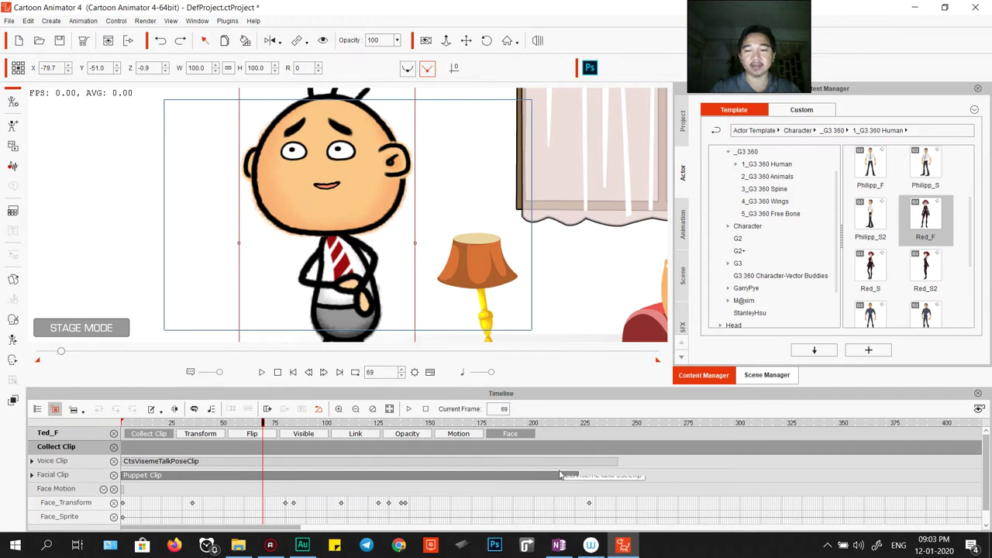
click(617, 448)
drag(617, 448, 94, 443)
click(159, 447)
right_click(159, 448)
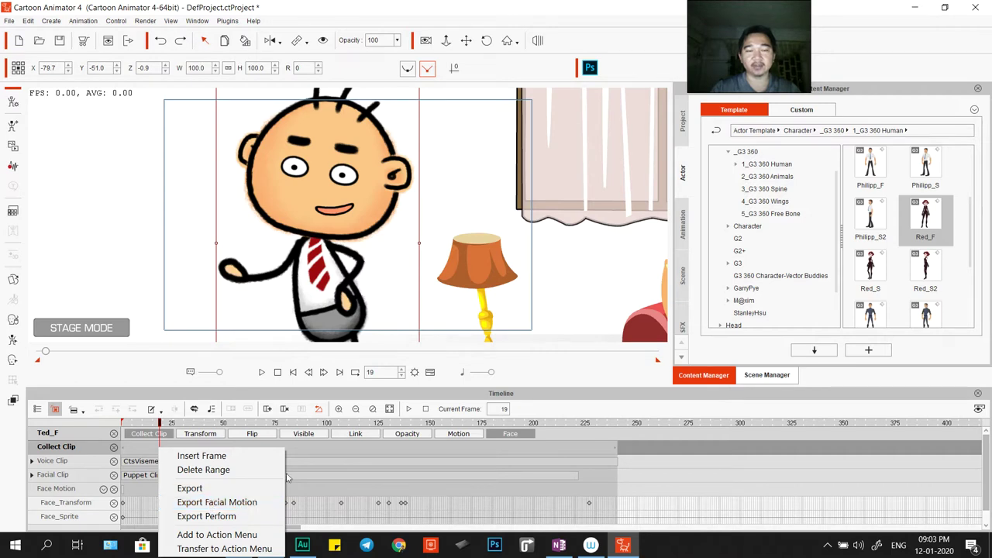
click(228, 504)
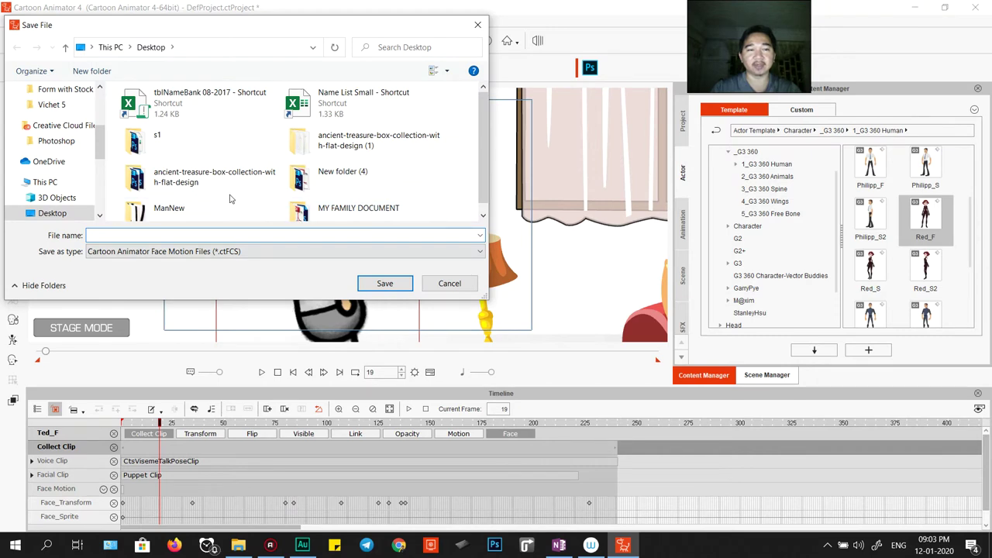
scroll(62, 155, up, 5)
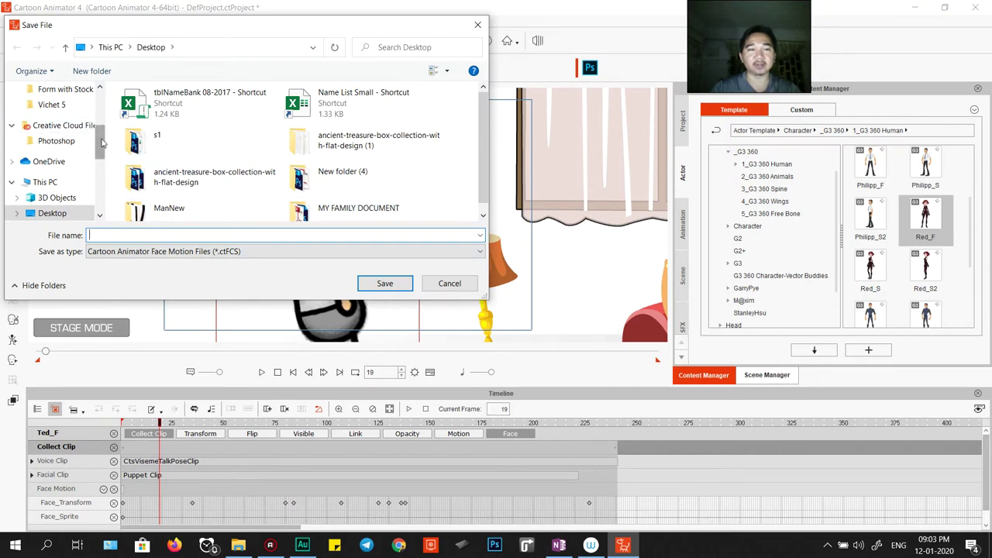
click(450, 283)
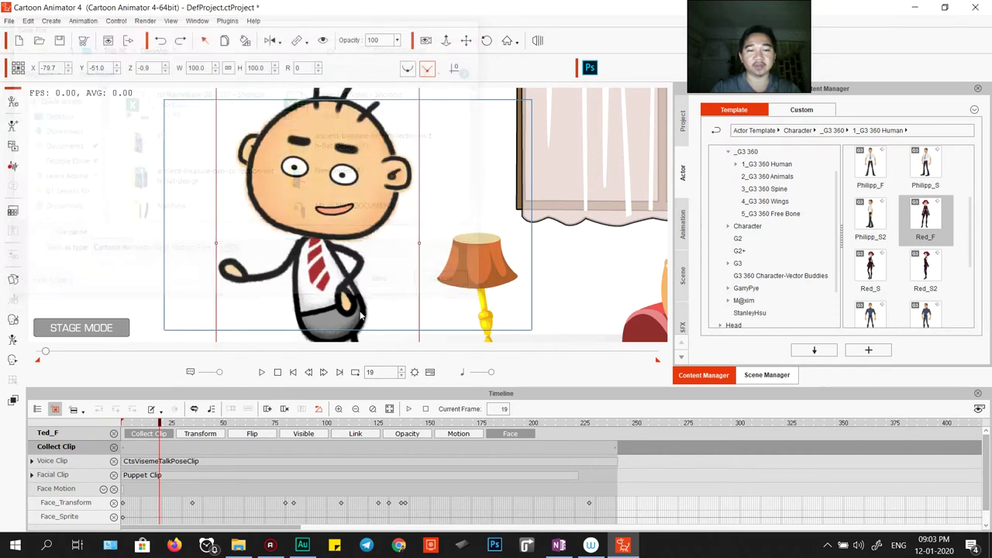
Step: Export the facial motion of the collected range to the Desktop as a face motion file named FaceTesting
right_click(213, 450)
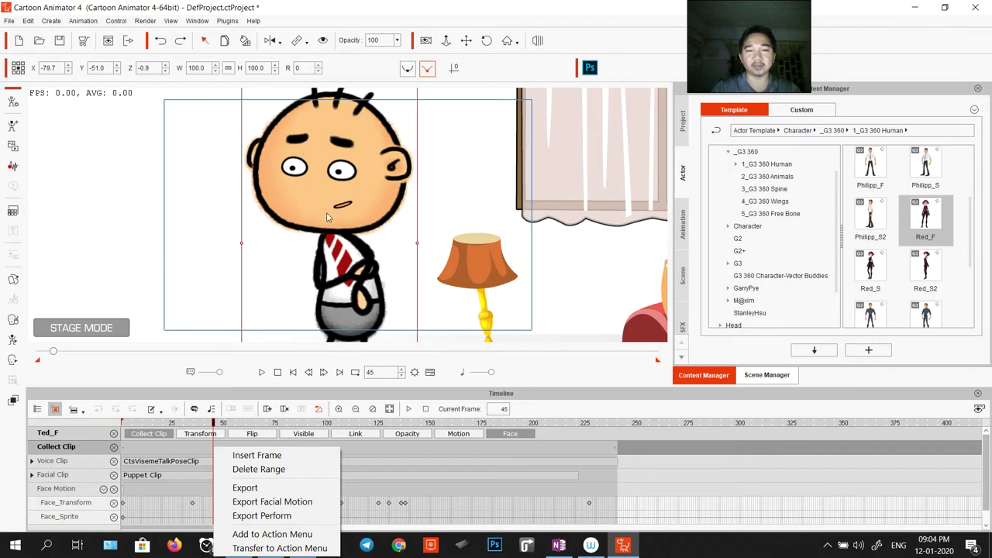
click(281, 504)
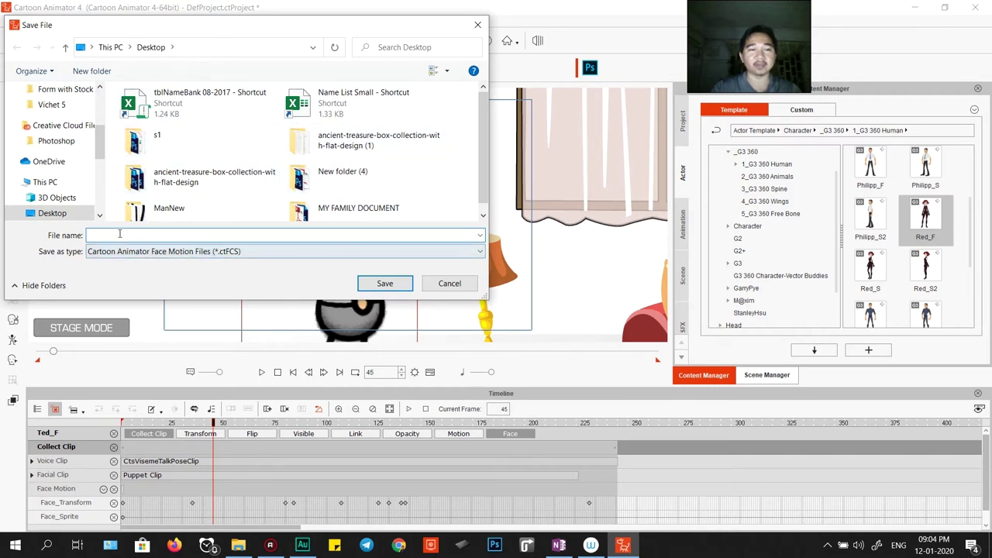
text(Fac)
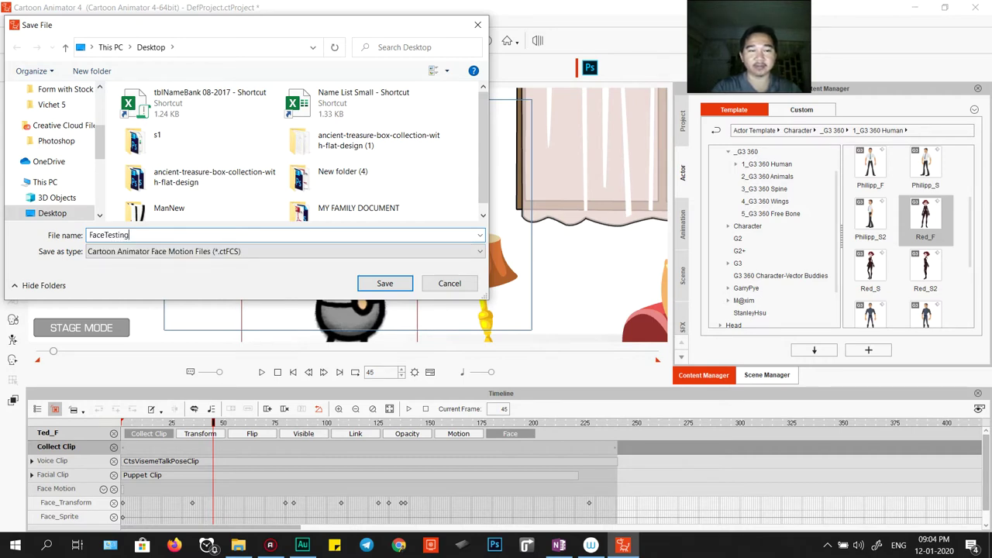
text(eTesting)
key(Return)
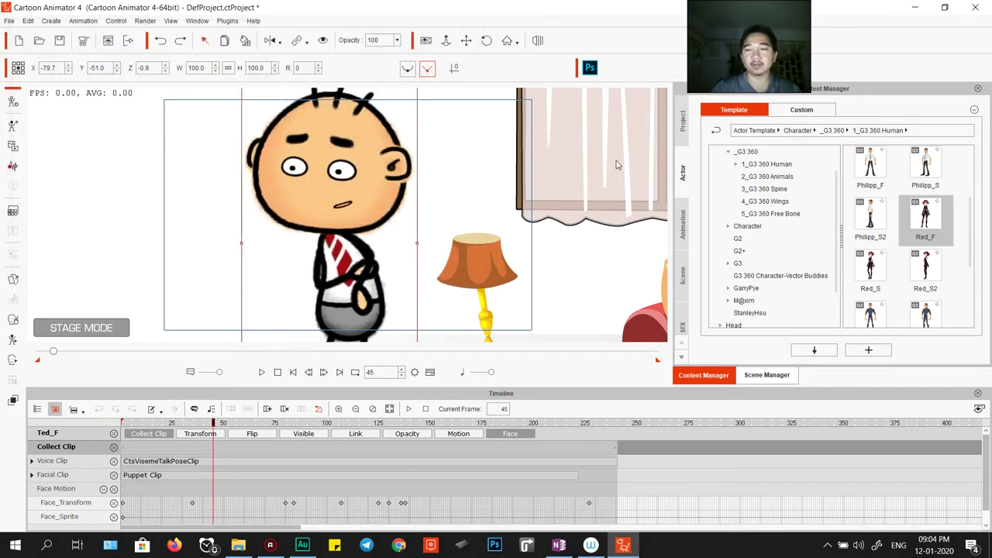
Step: Open the Face folder in the custom animation library
click(829, 114)
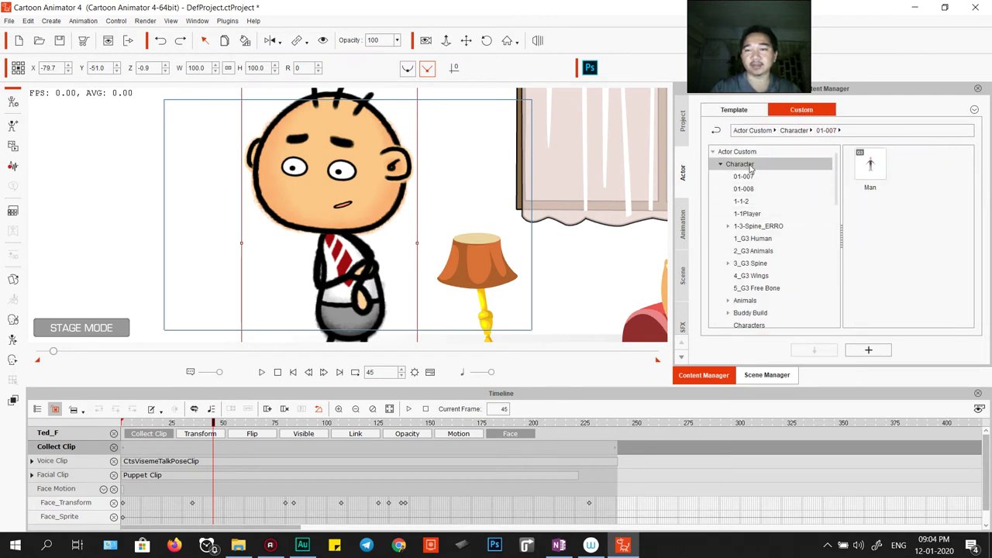
click(813, 164)
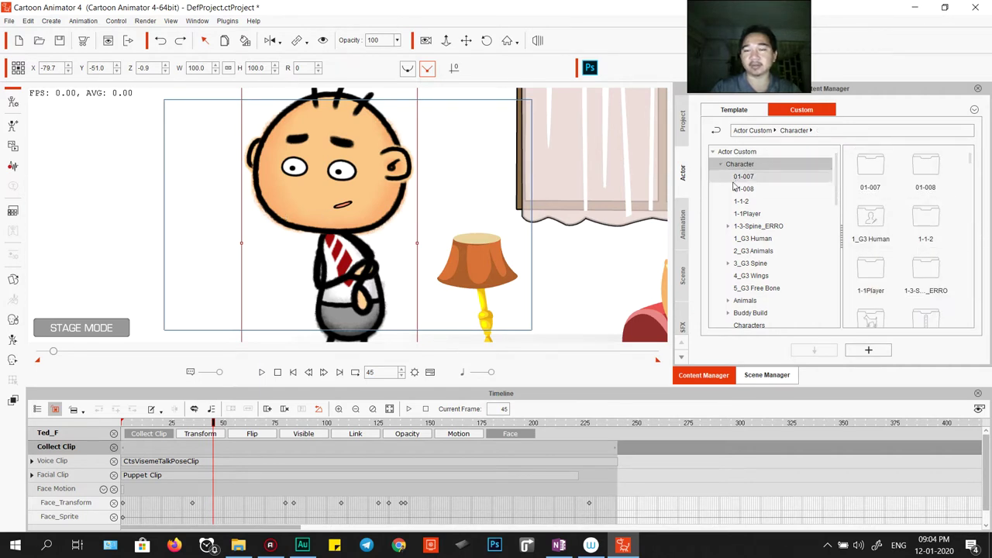
click(682, 224)
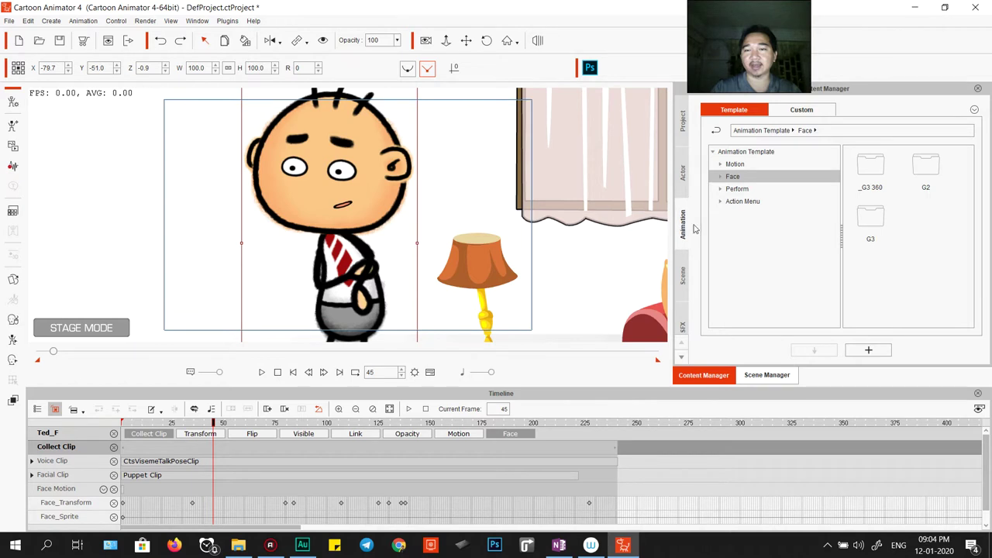
click(790, 113)
click(729, 166)
click(721, 165)
click(721, 165)
click(720, 177)
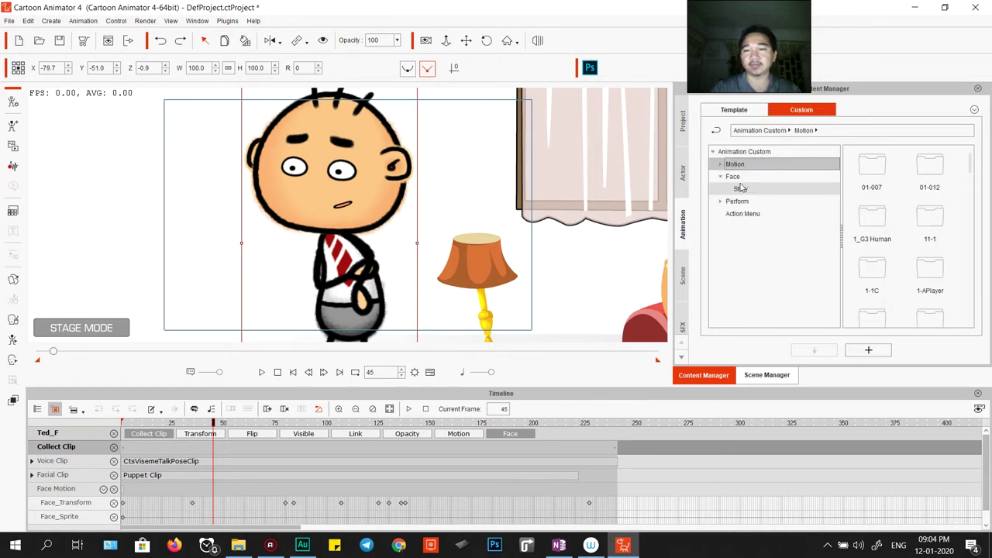
click(740, 189)
click(734, 177)
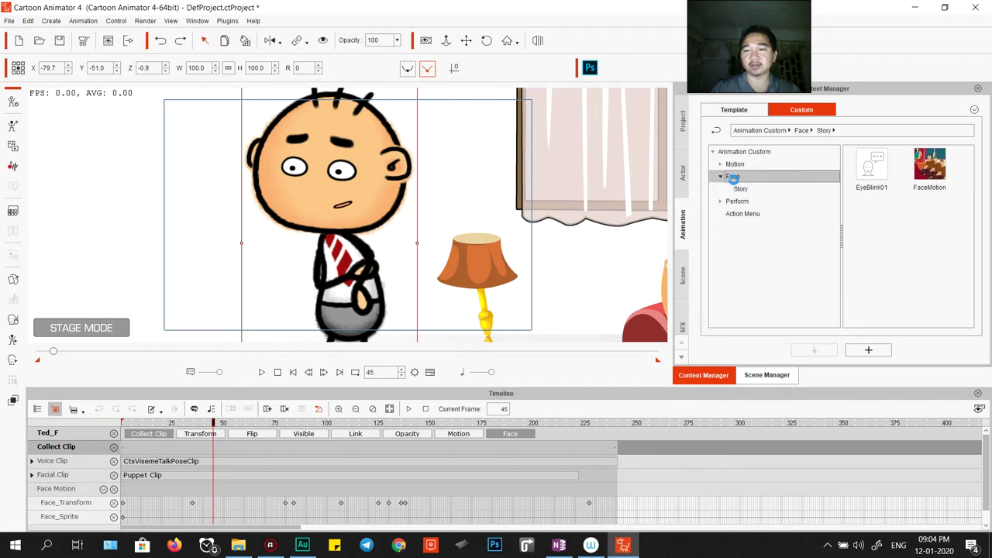
Step: Create a new folder named FaceTing inside the custom Face animation folder
right_click(739, 178)
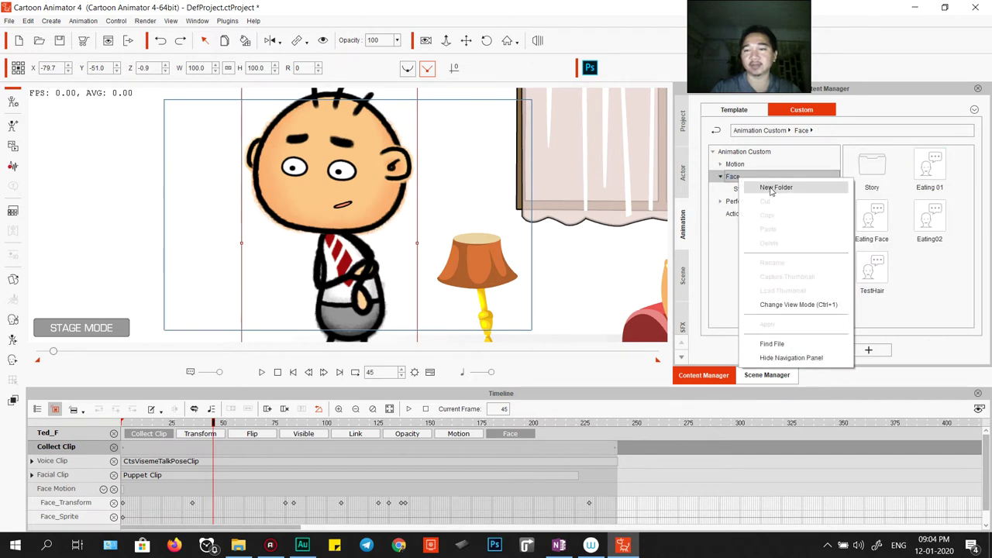
click(773, 188)
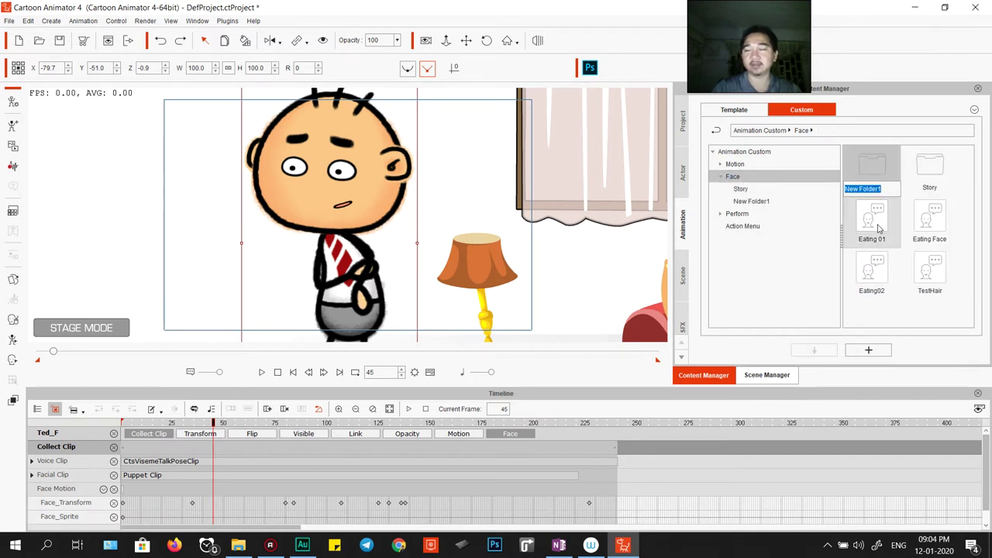
text(FaceTing)
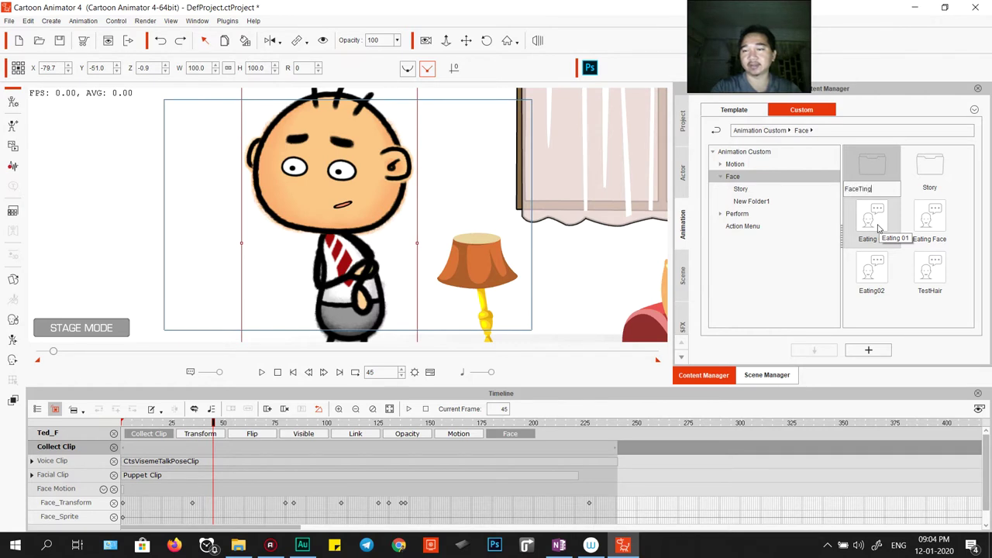
key(Return)
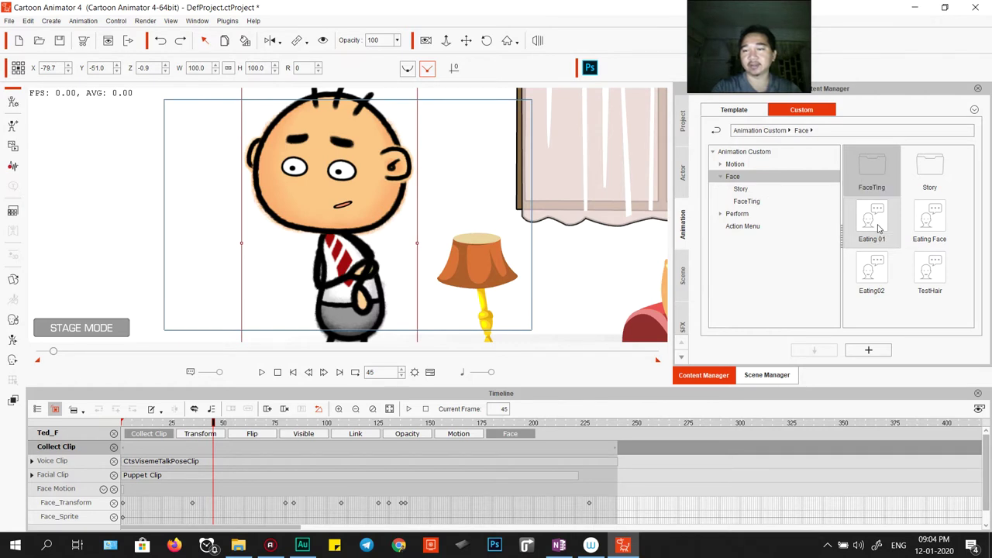
Step: Locate the FaceTing folder on disk in File Explorer, copy its full path and return to Cartoon Animator
double_click(875, 169)
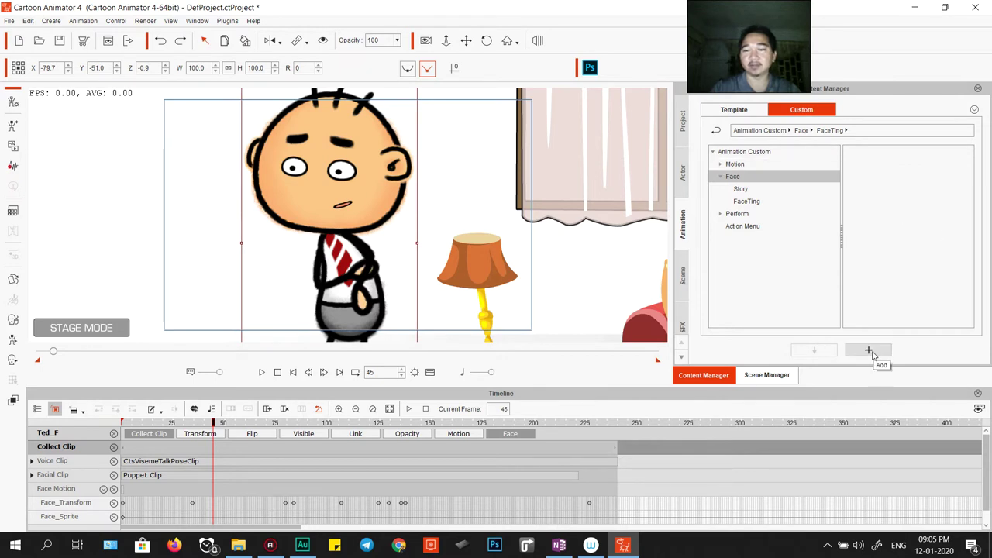
right_click(897, 181)
click(922, 345)
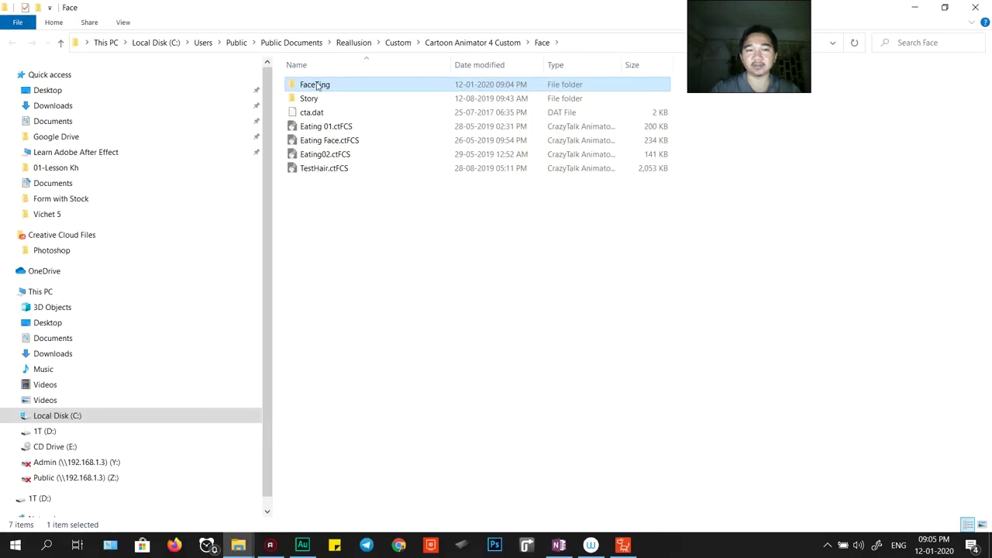
double_click(317, 85)
click(609, 43)
key(ctrl+c)
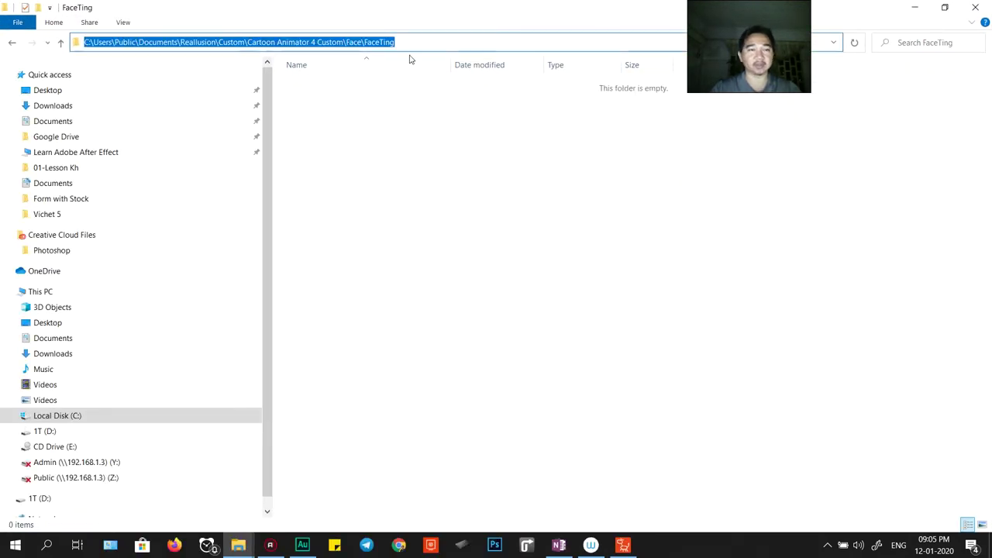
click(974, 7)
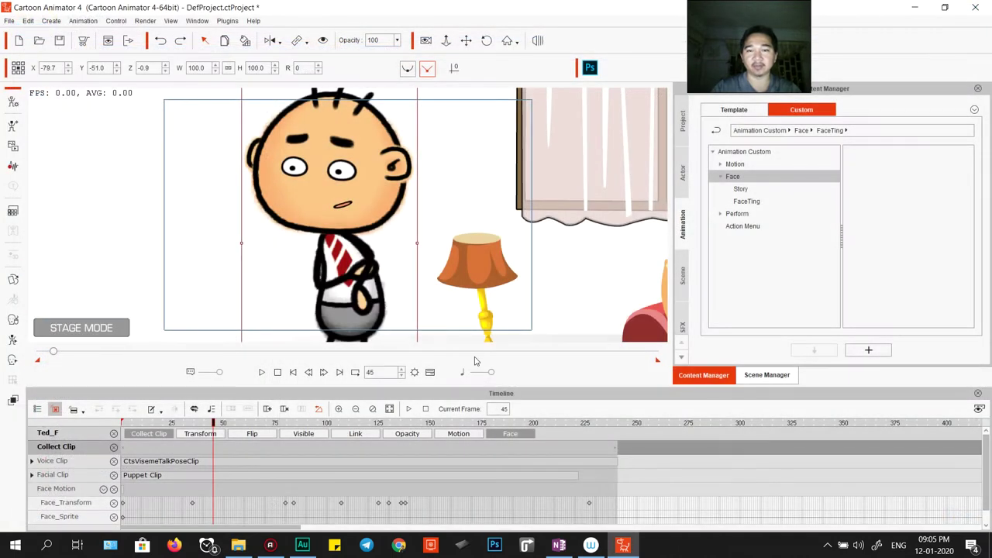
Step: Export the facial motion of the collected range into the custom Face library's FaceTing folder as a face motion file named FT
right_click(249, 447)
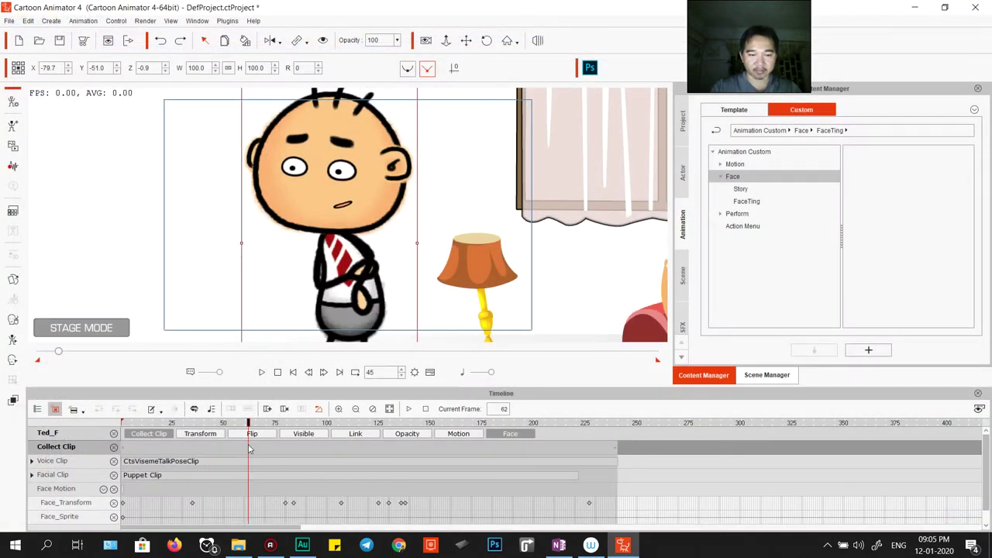
click(294, 499)
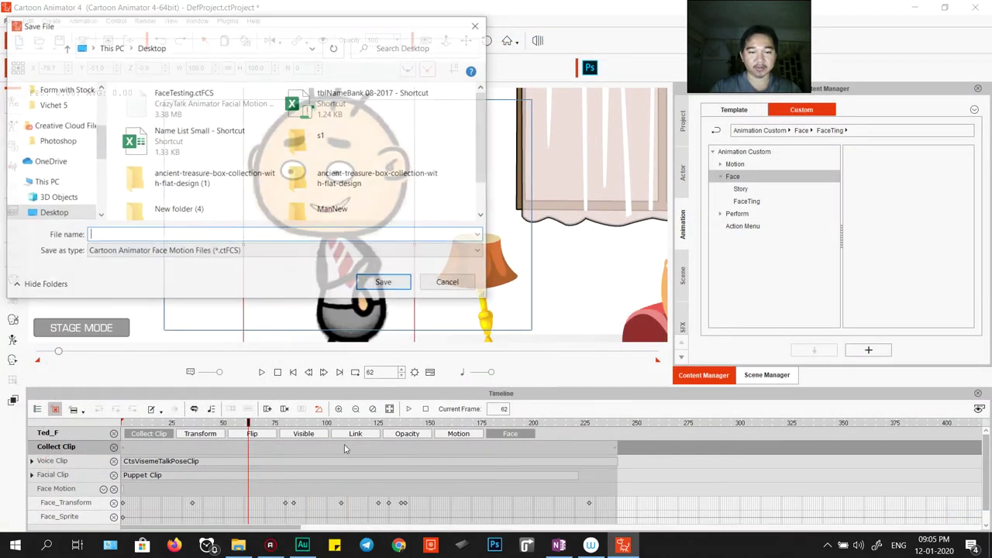
key(ctrl+v)
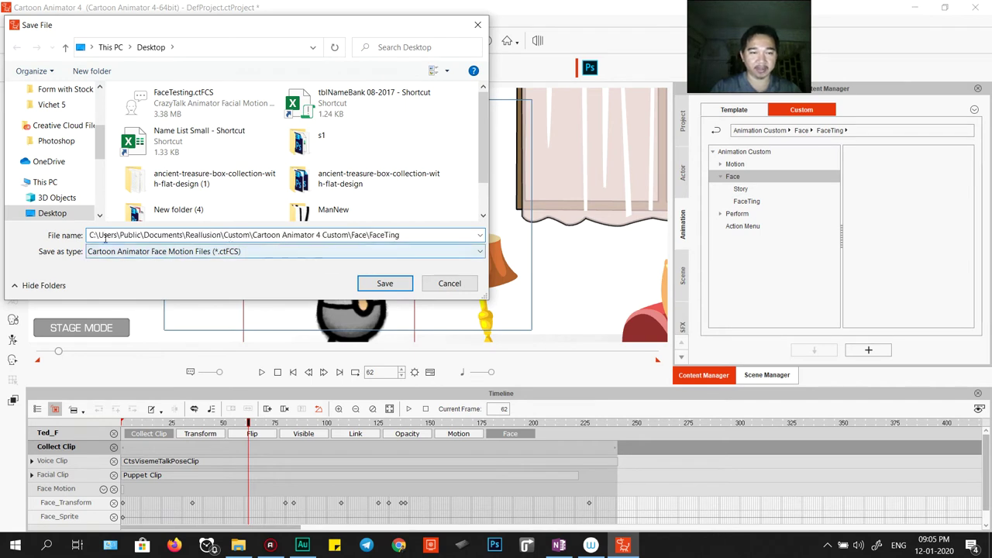
drag(405, 233, 79, 233)
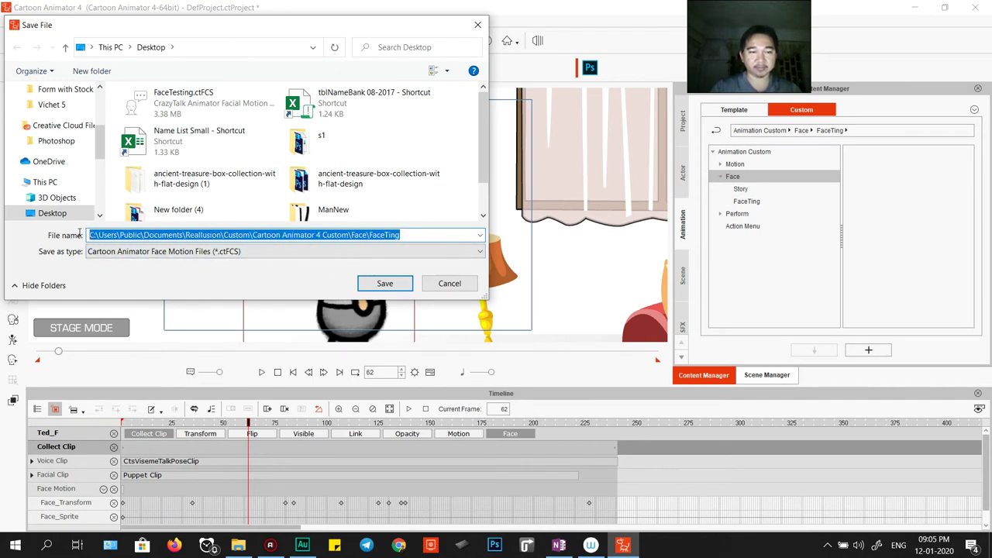
click(422, 233)
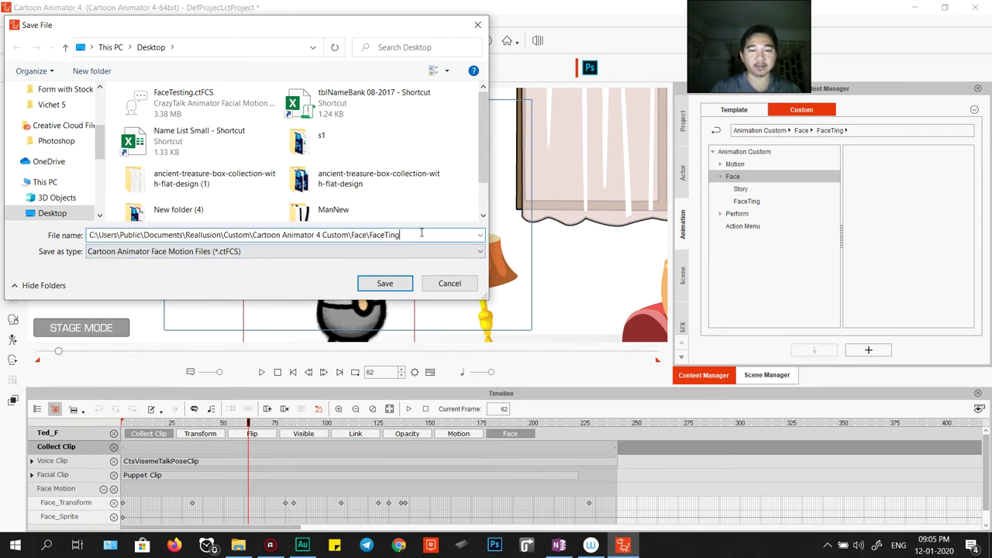
drag(423, 233, 87, 234)
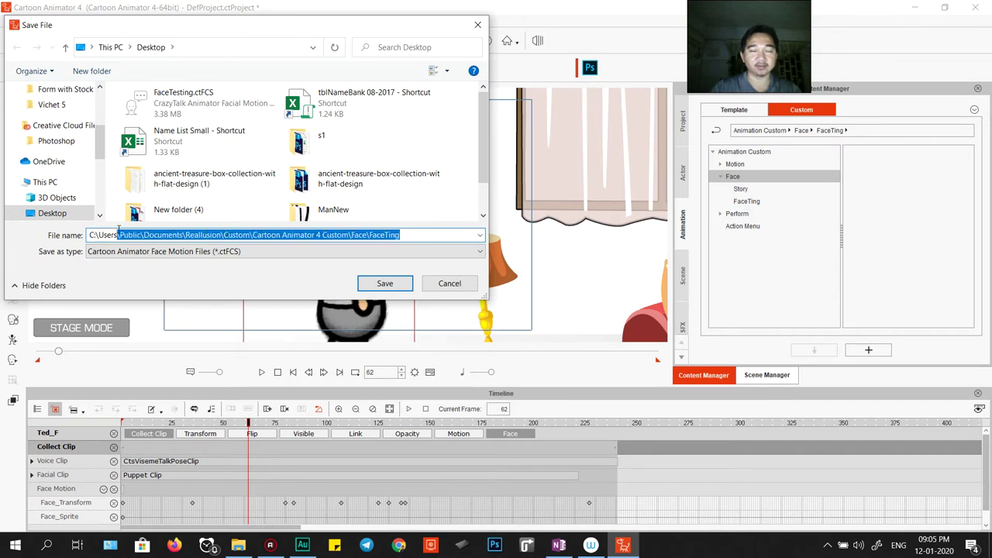
click(428, 230)
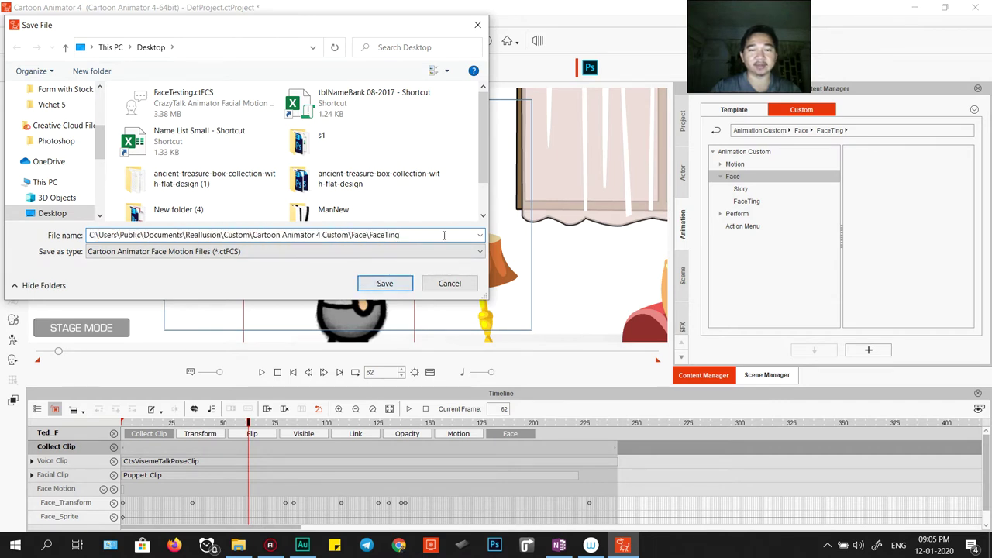
click(385, 284)
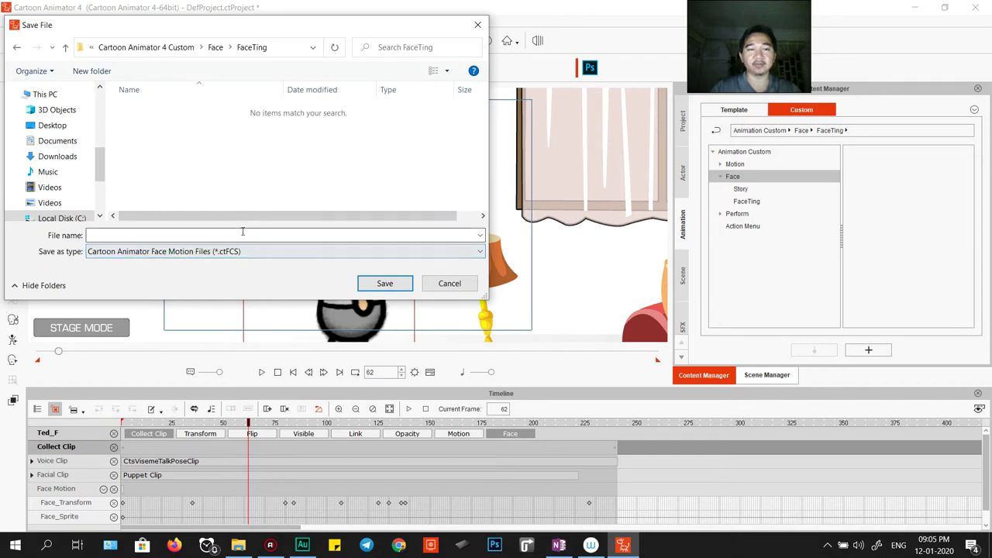
text(FA)
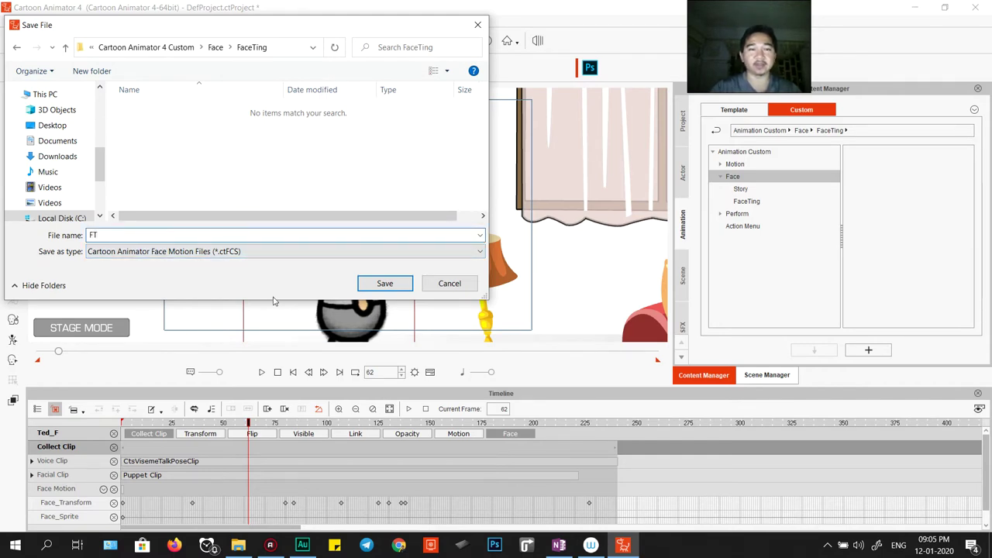
click(370, 284)
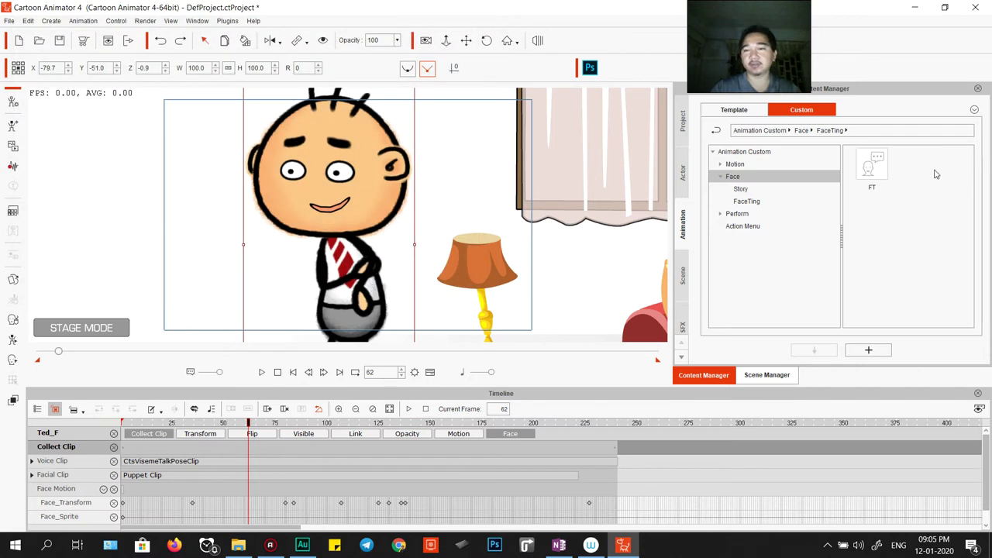
Step: Return to the first frame and remove the object animation from the Ted_F character
click(871, 172)
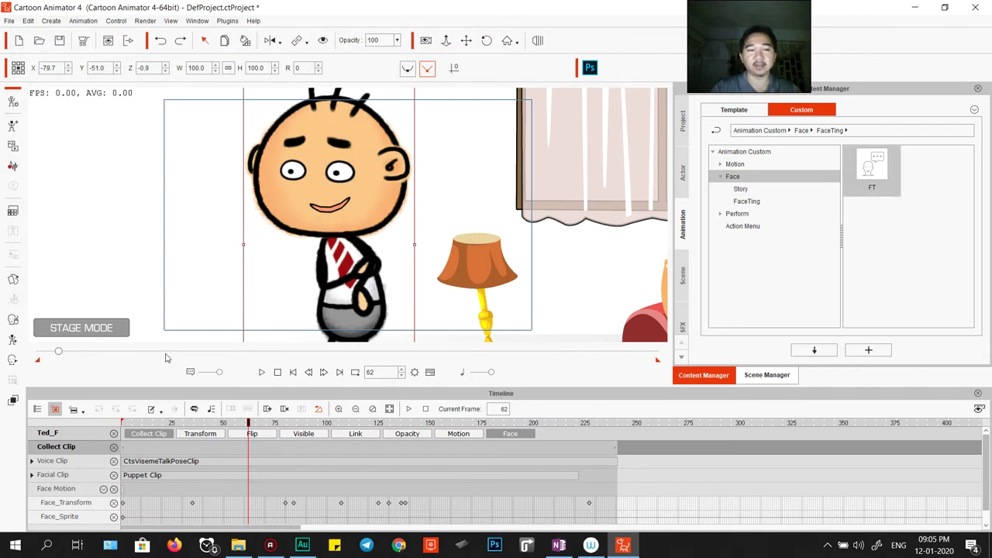
click(278, 371)
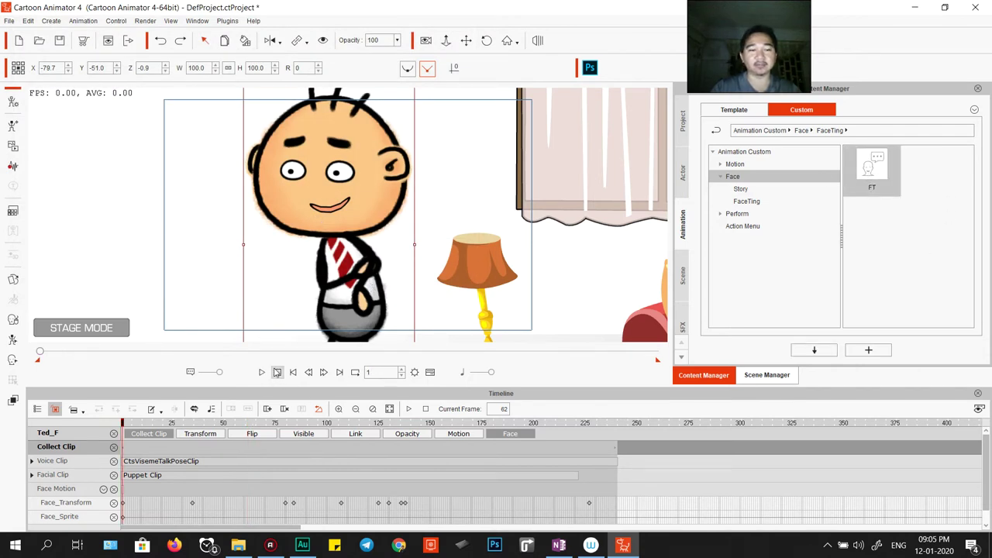
right_click(339, 188)
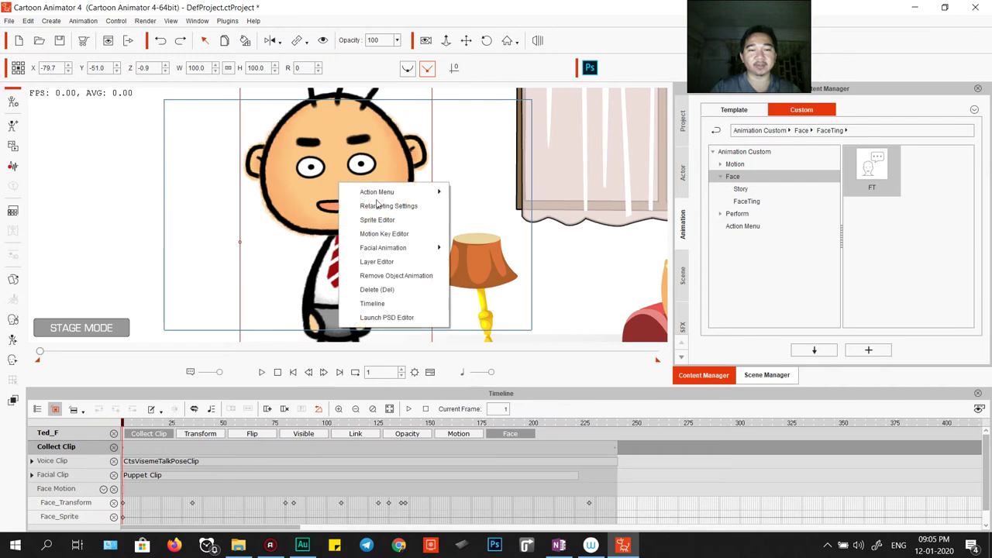
click(387, 275)
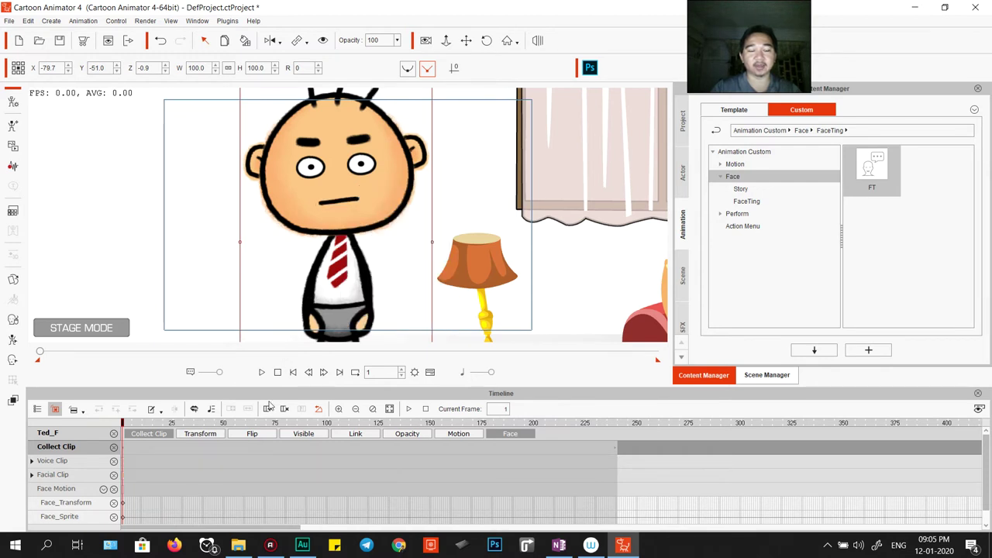
Step: Scrub and play through the timeline to review the character's animation
click(143, 424)
drag(142, 424, 400, 424)
key(space)
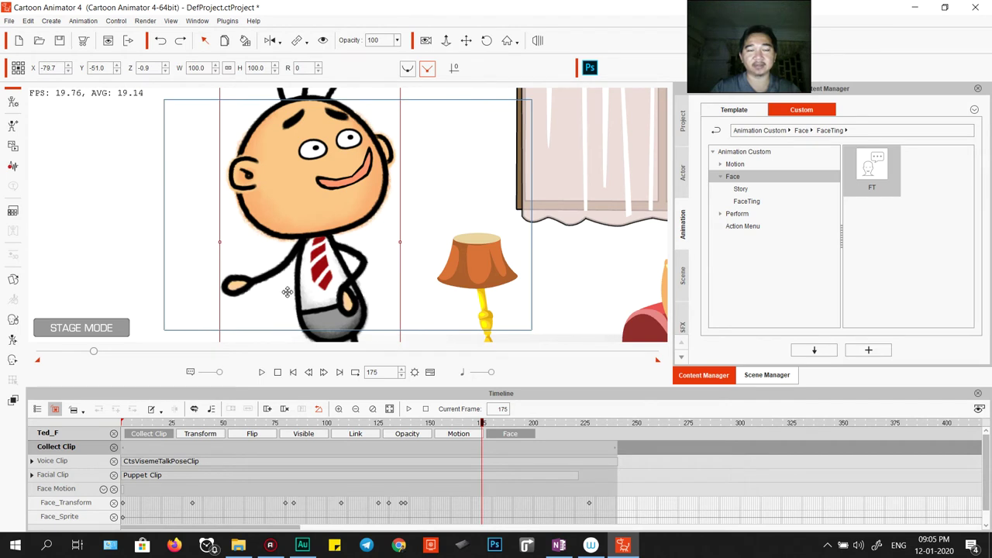
Step: Remove the object animation from Ted_F at the first frame and apply the FT face motion from the library to the character
click(277, 371)
right_click(301, 209)
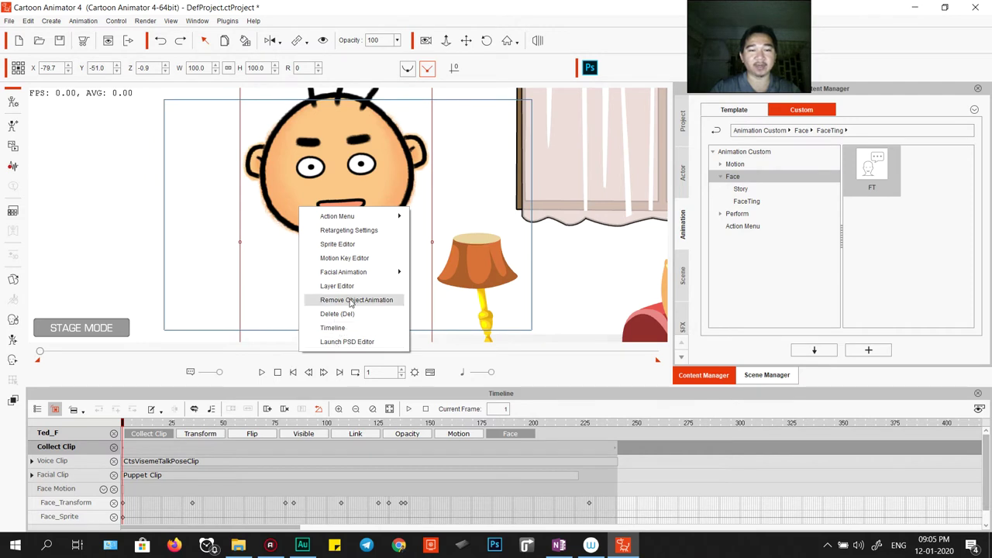
click(347, 300)
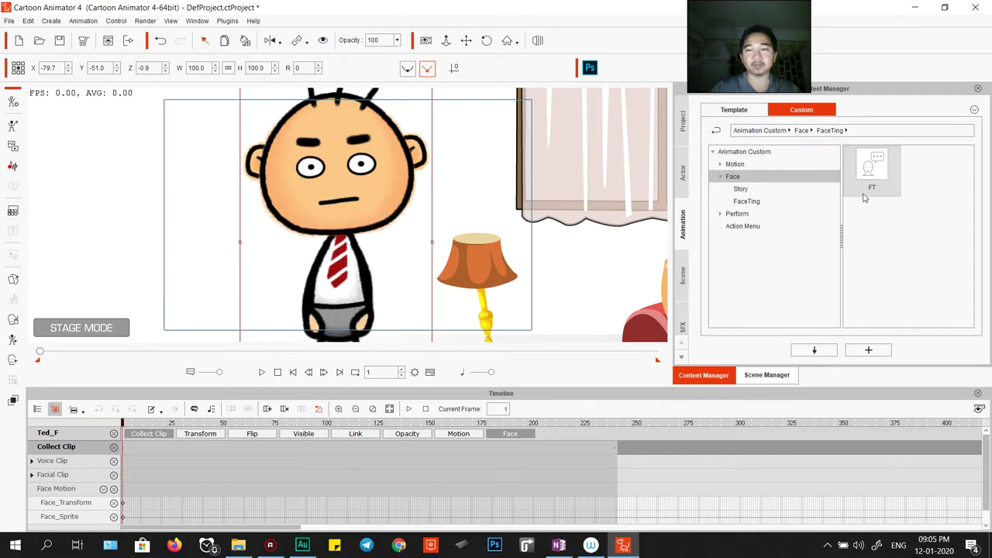
drag(874, 174, 359, 177)
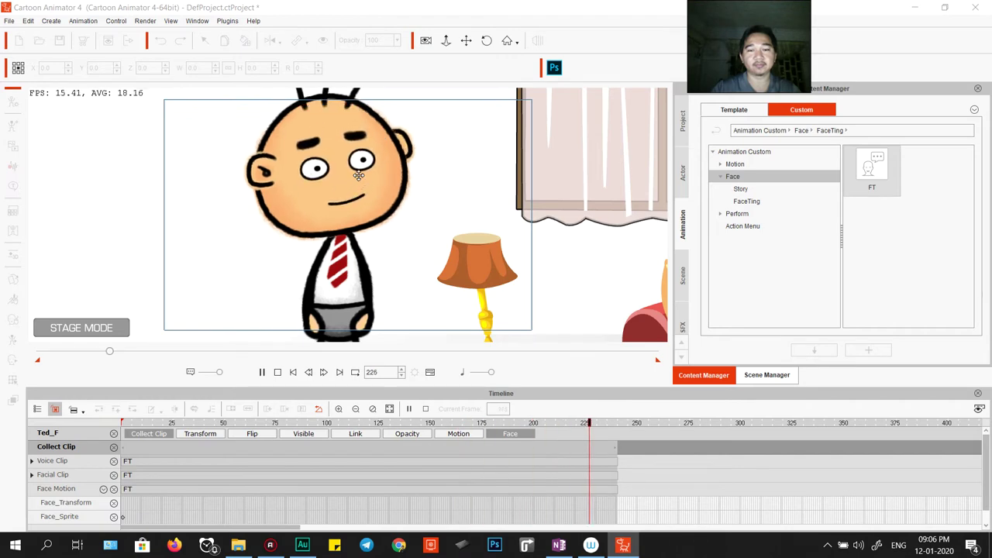
click(868, 349)
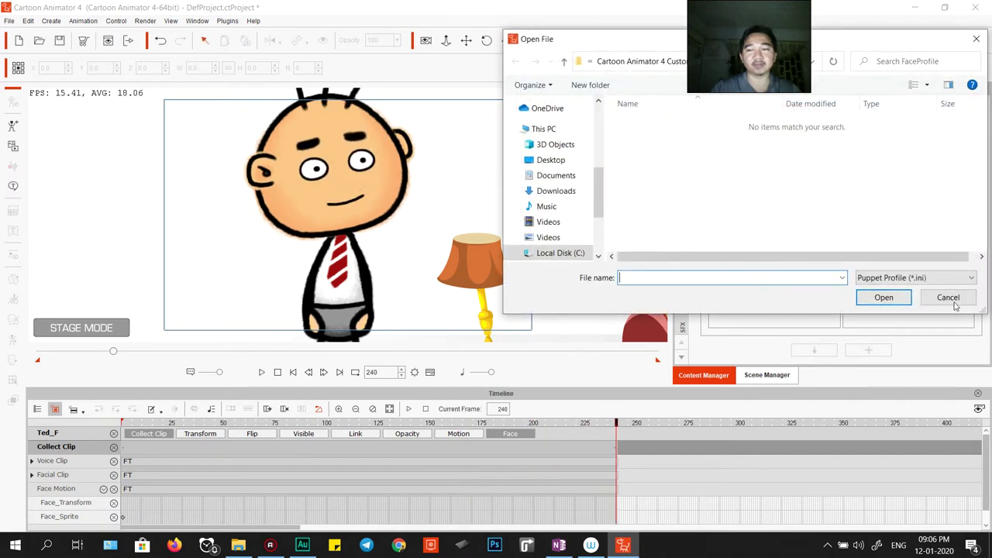
click(954, 302)
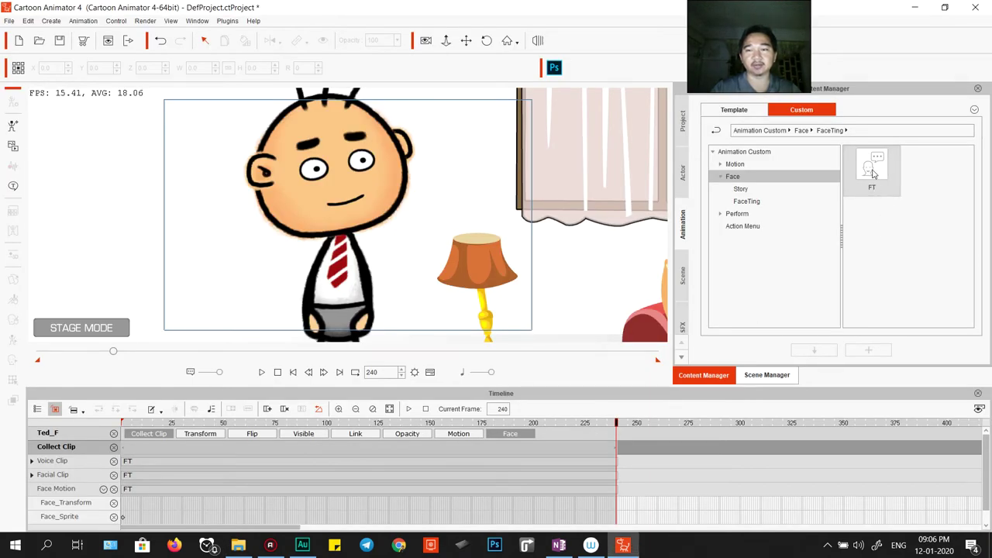
Step: Undo the applied FT face motion and the removal of the character's object animation
mouse_move(872, 174)
mouse_down()
mouse_move(517, 483)
mouse_move(427, 500)
mouse_move(256, 474)
mouse_up()
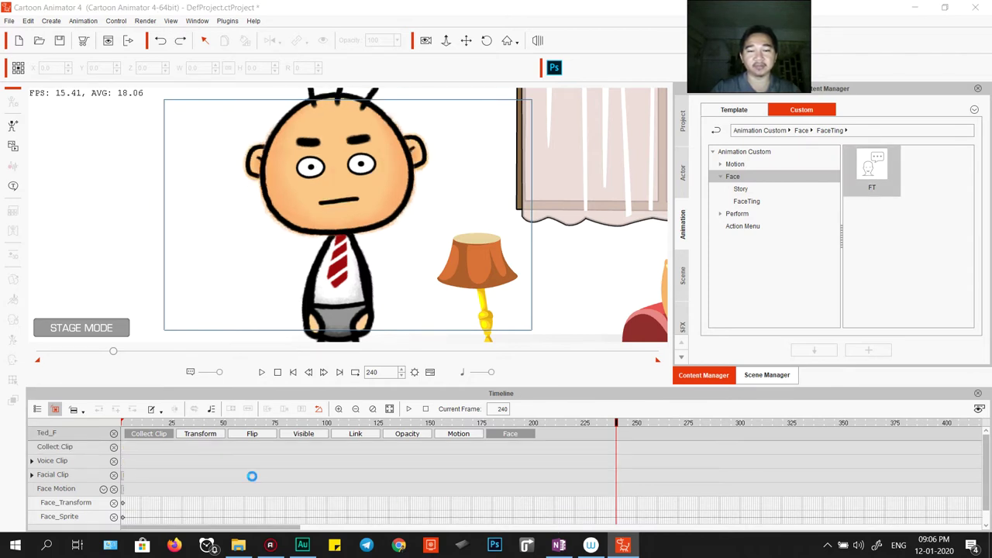
scroll(367, 508, down, 1)
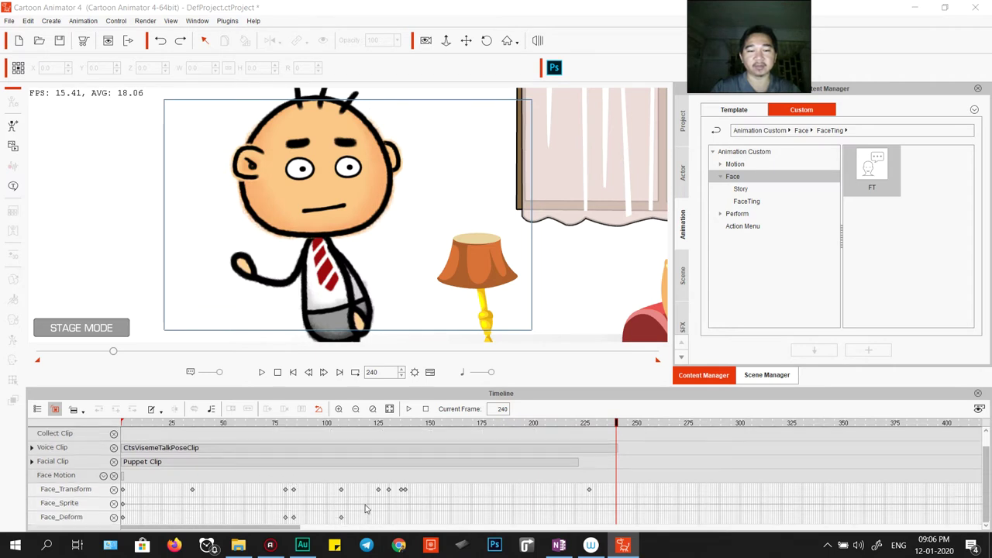
scroll(349, 480, up, 1)
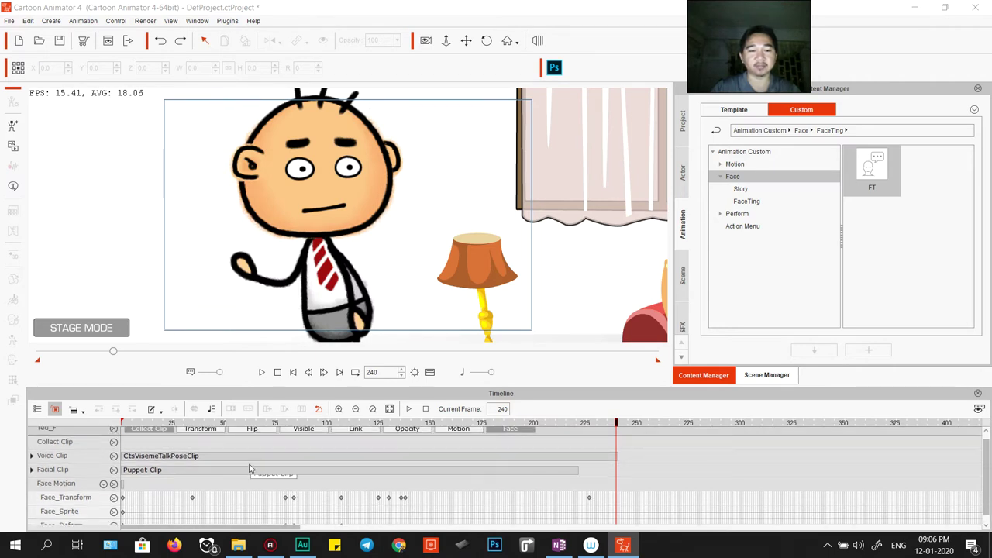
Step: Collect the range from frame 1 to frame 240 on Ted_F's Collect Clip track
click(248, 457)
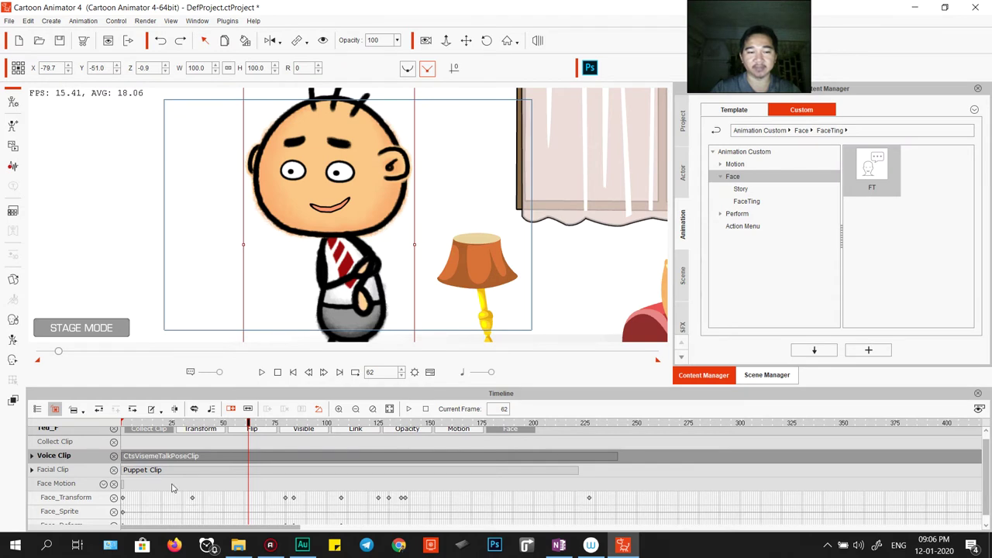
key(Left)
key(Left)
key(Left)
key(Left)
key(Left)
key(Home)
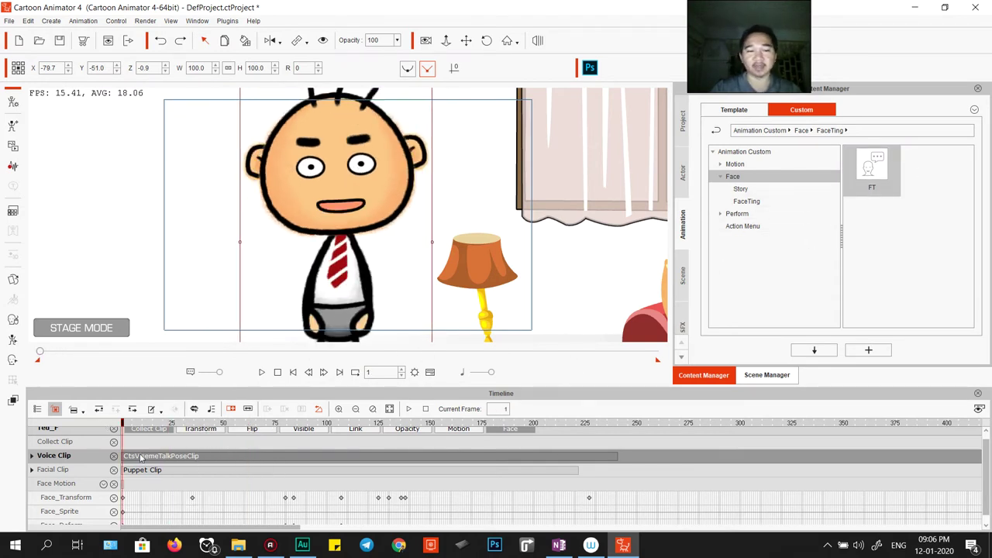
scroll(141, 457, up, 1)
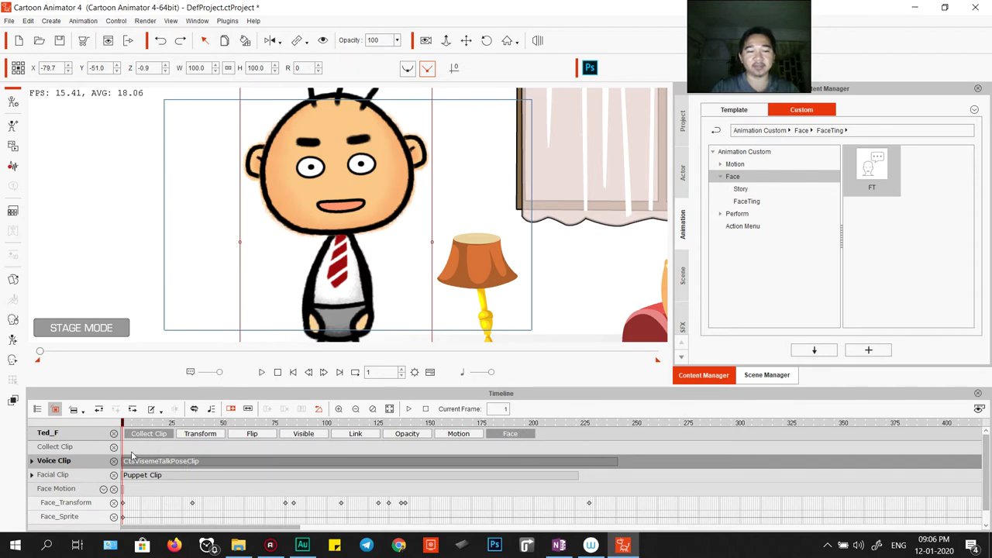
click(616, 449)
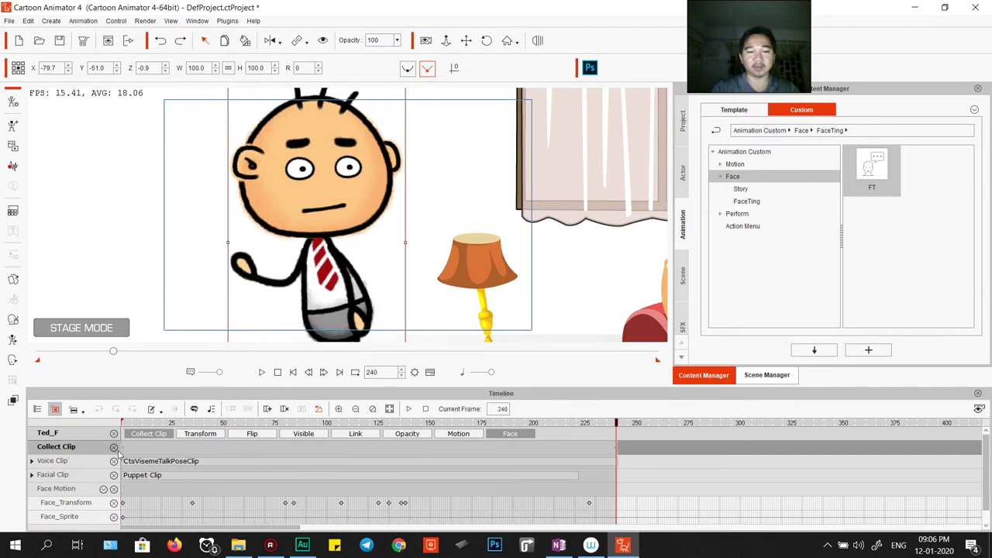
click(174, 448)
right_click(174, 449)
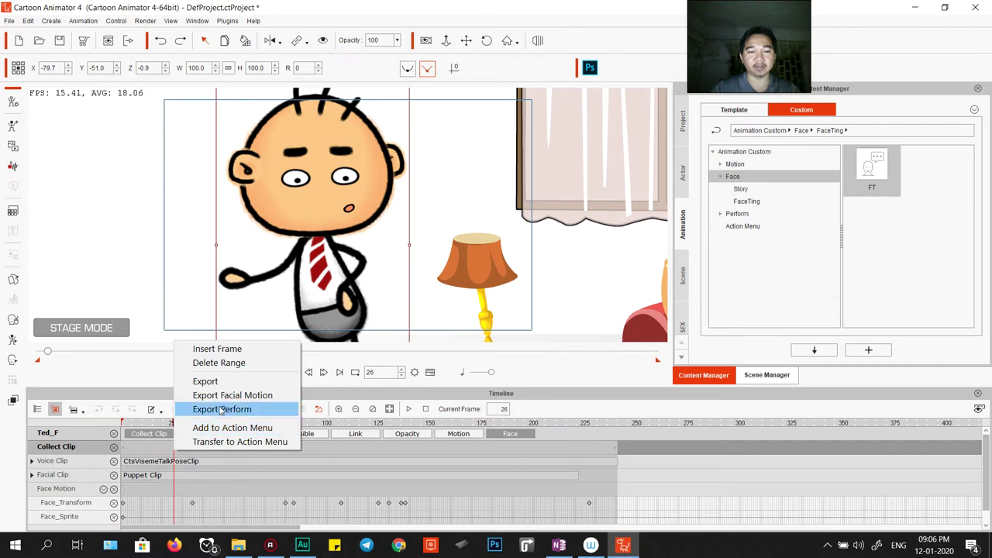
click(220, 410)
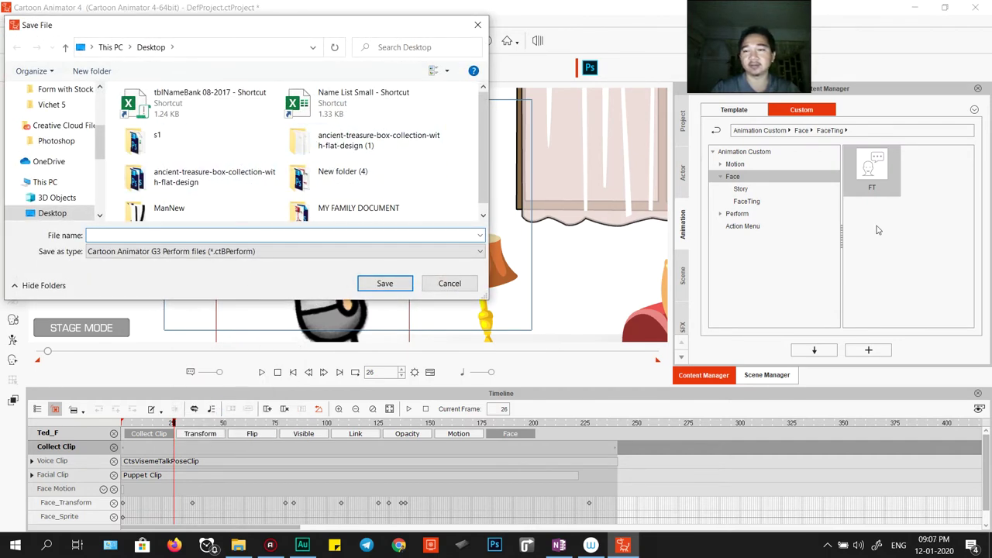
key(Escape)
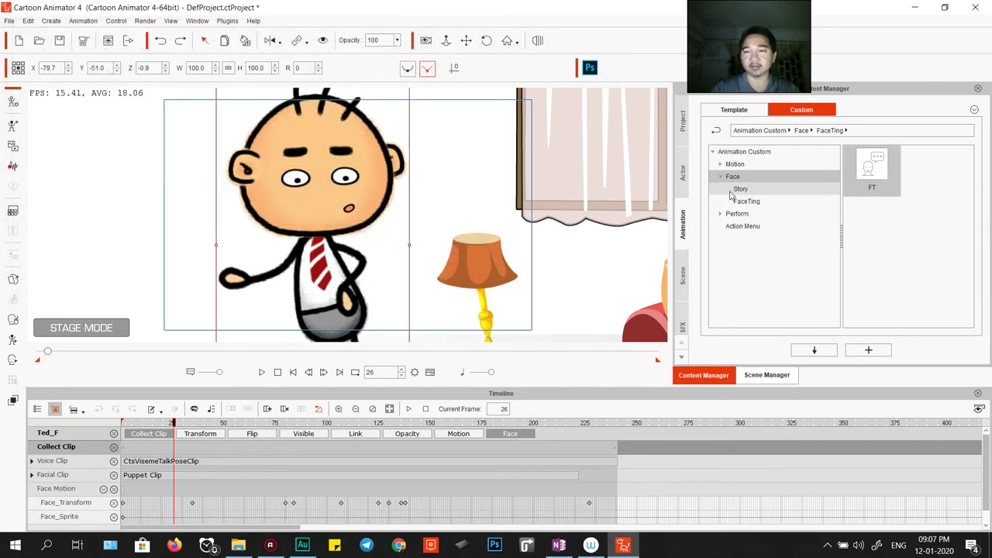
Step: Create a new folder called FaceTesting inside the Perform folder of the custom animation library
click(683, 172)
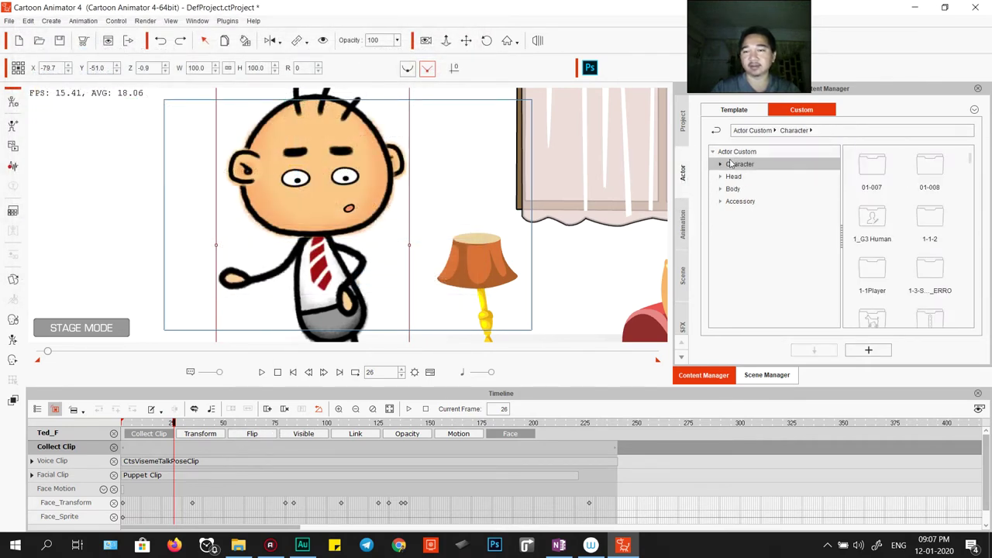
click(683, 224)
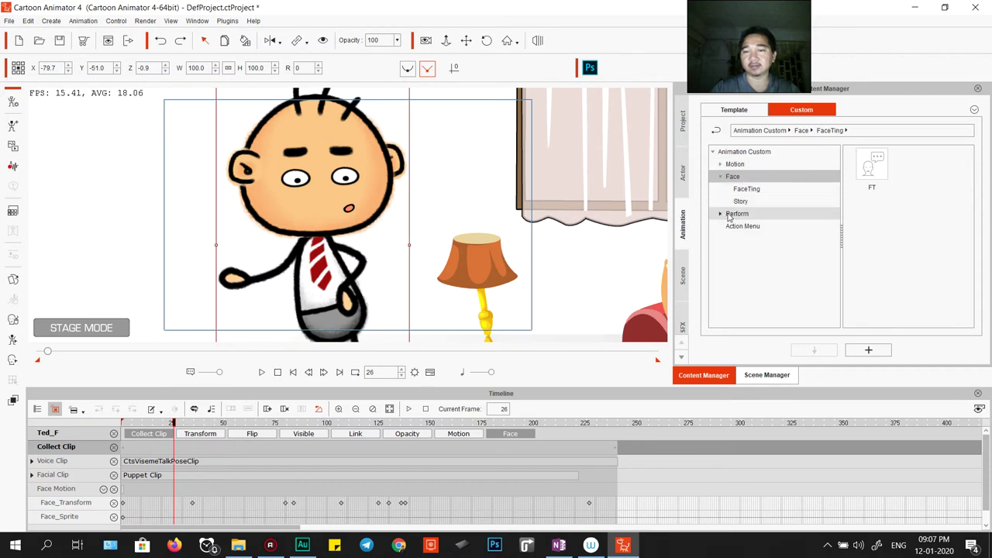
click(732, 214)
click(720, 214)
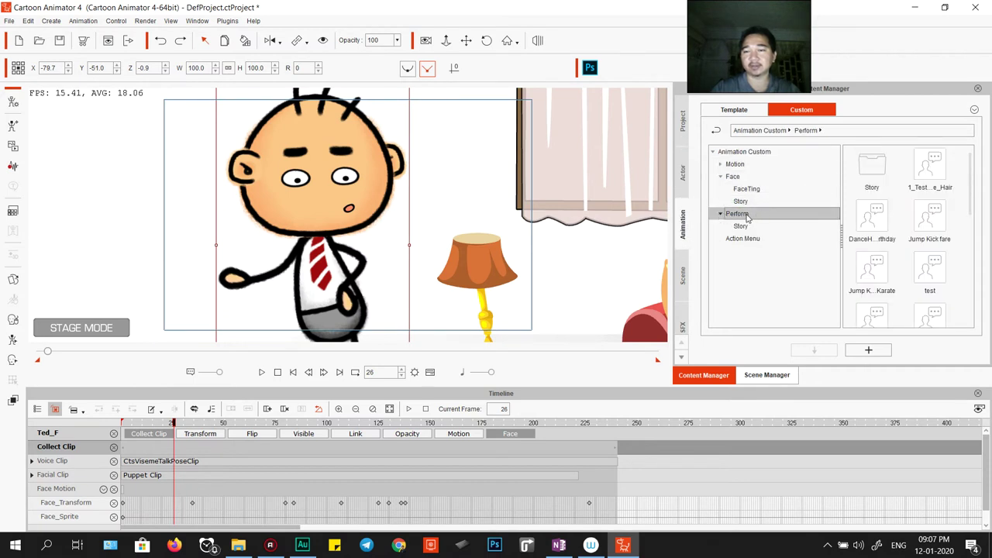
right_click(747, 218)
click(781, 224)
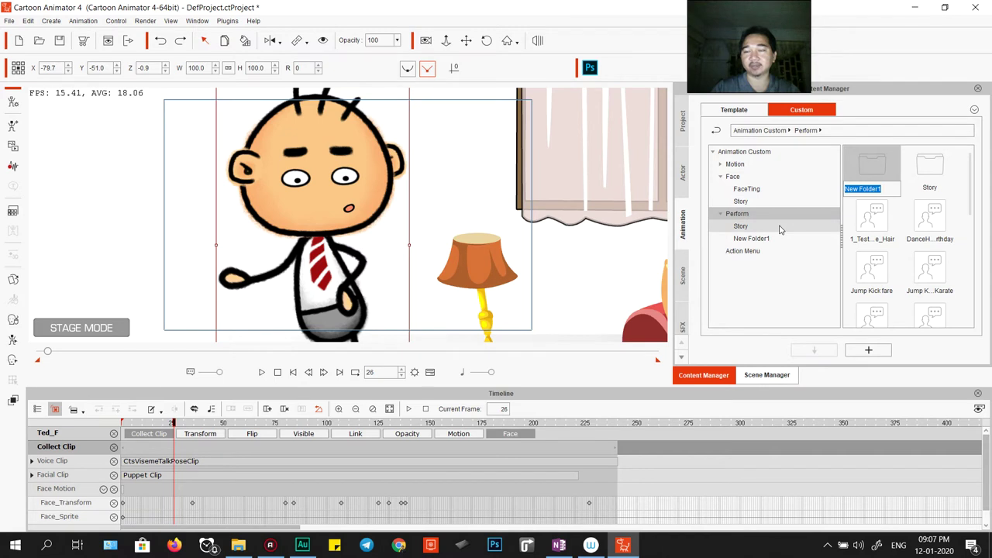
text(Face)
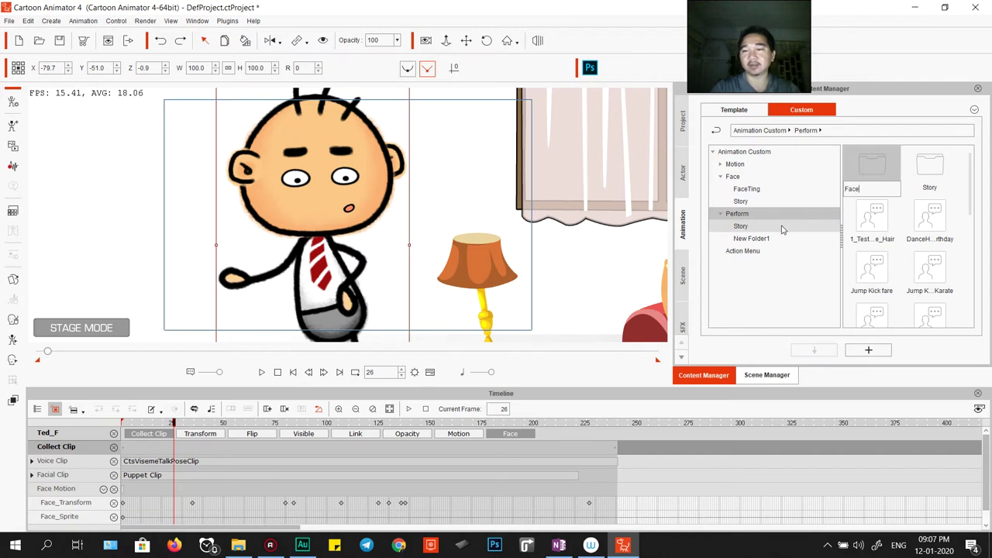
text(Testin)
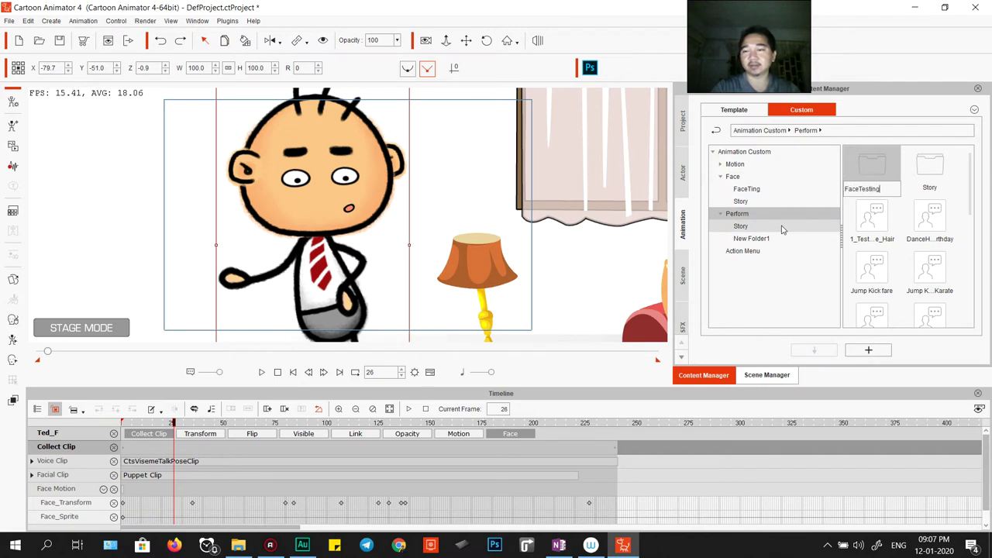
text(g)
key(Return)
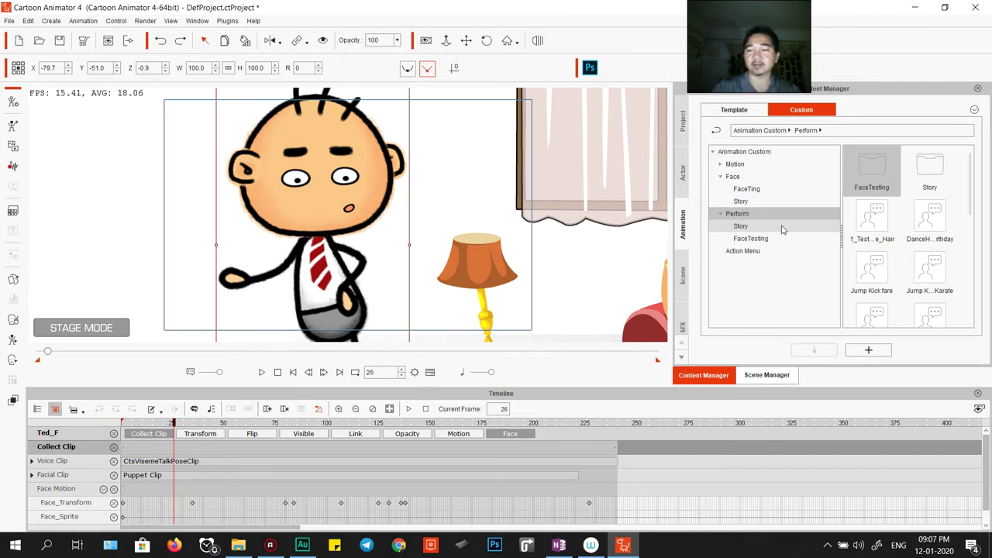
Step: Open the FaceTesting library folder, locate it in File Explorer and copy its full path
double_click(880, 178)
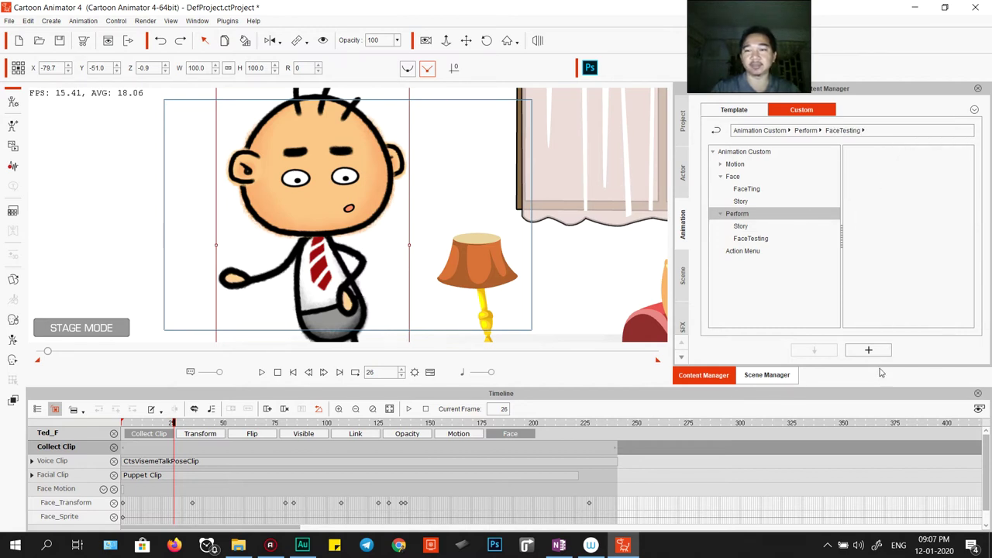
right_click(899, 175)
right_click(860, 151)
right_click(860, 150)
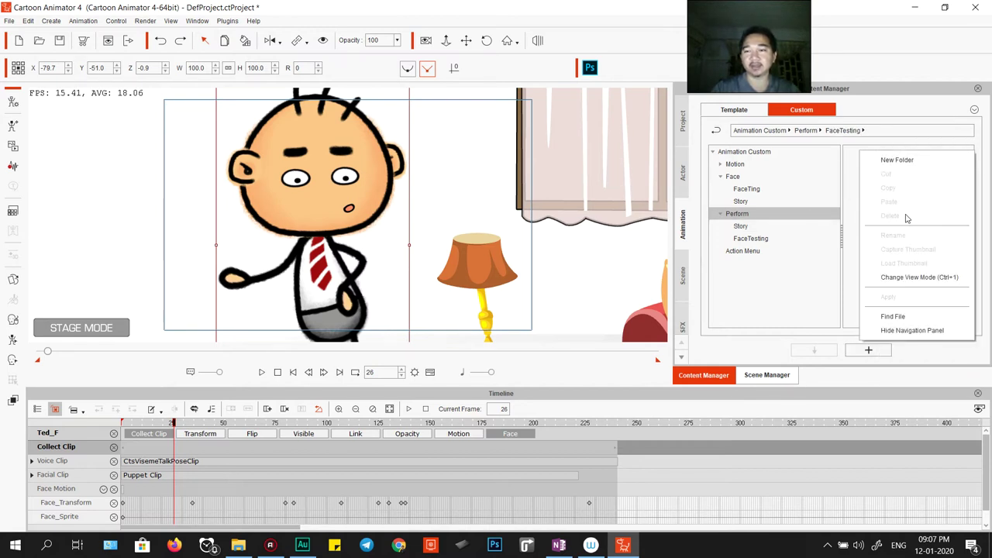
click(912, 298)
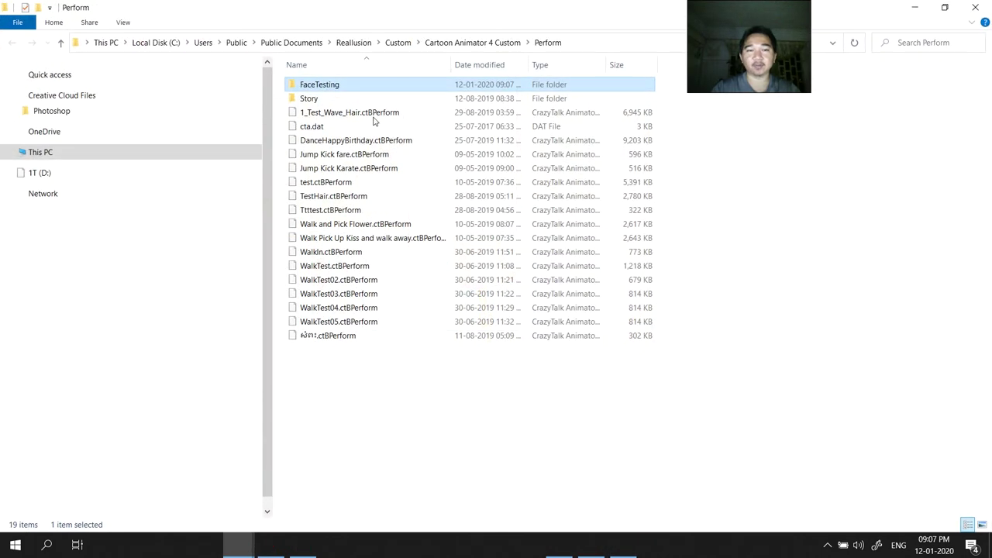
double_click(313, 86)
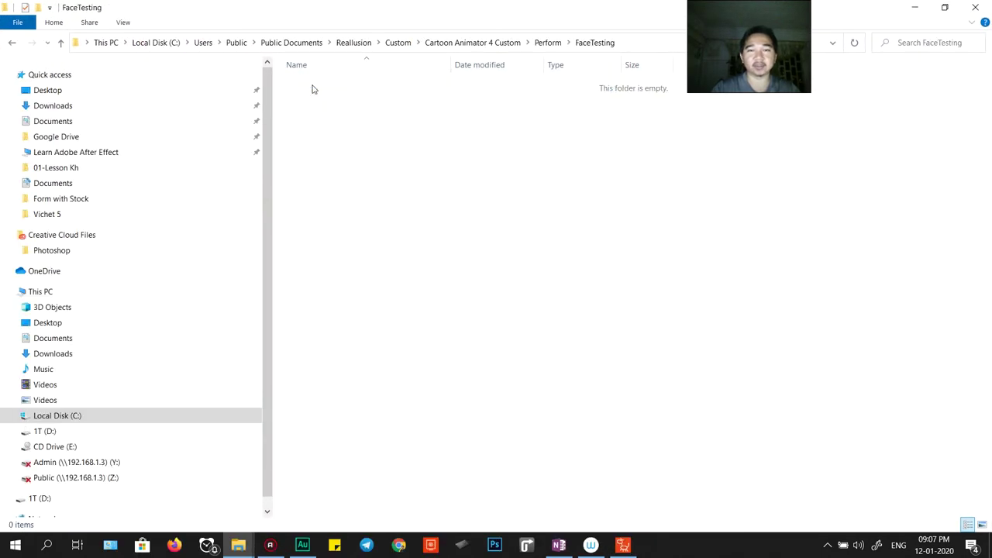
click(682, 47)
key(ctrl+c)
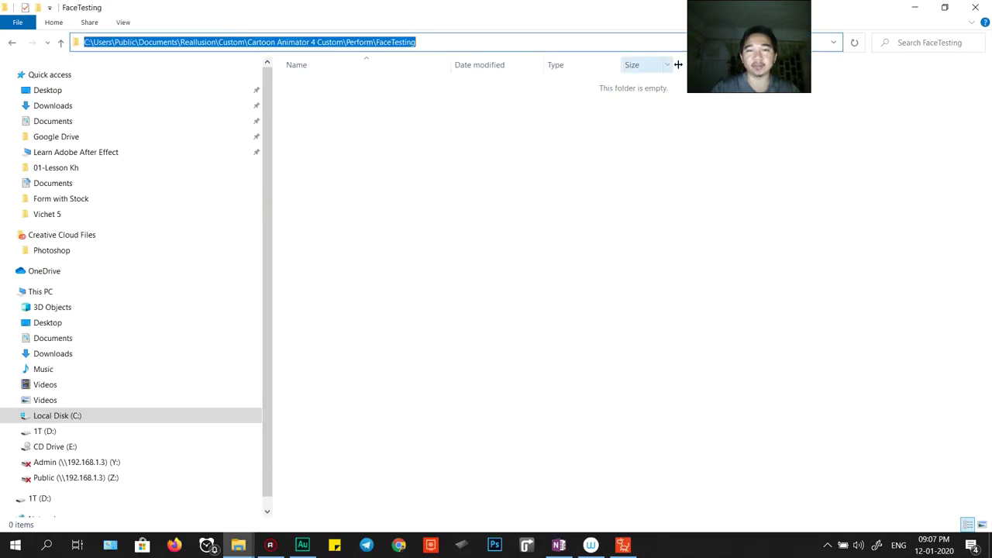
Step: Back in Cartoon Animator, export the collected clip as a perform file called FT02 into the Perform\FaceTesting folder
click(623, 543)
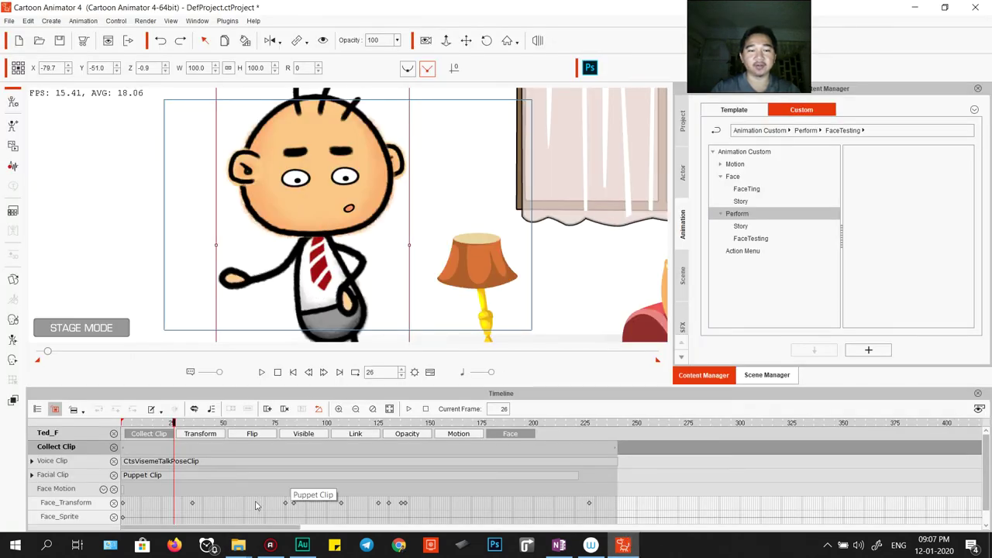
right_click(209, 443)
click(266, 510)
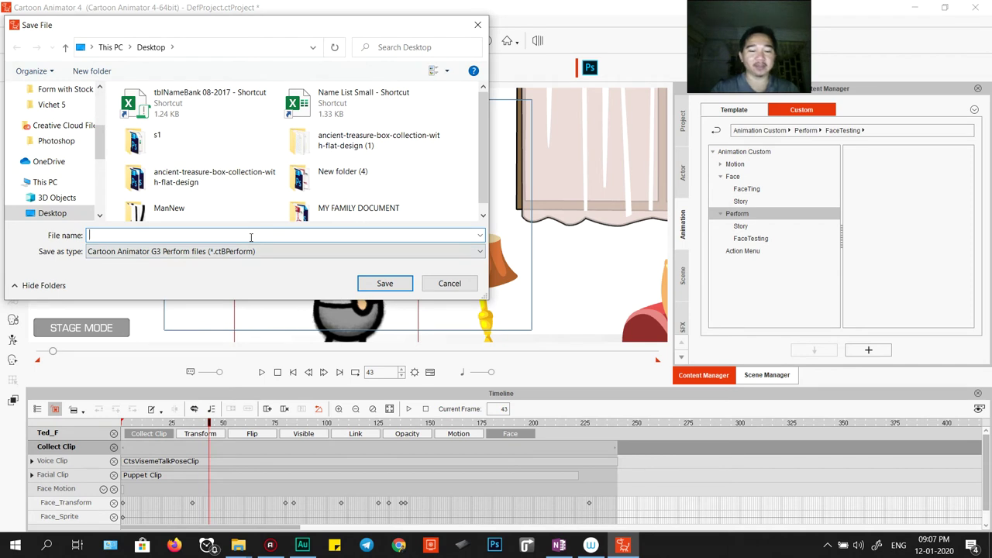
key(ctrl+v)
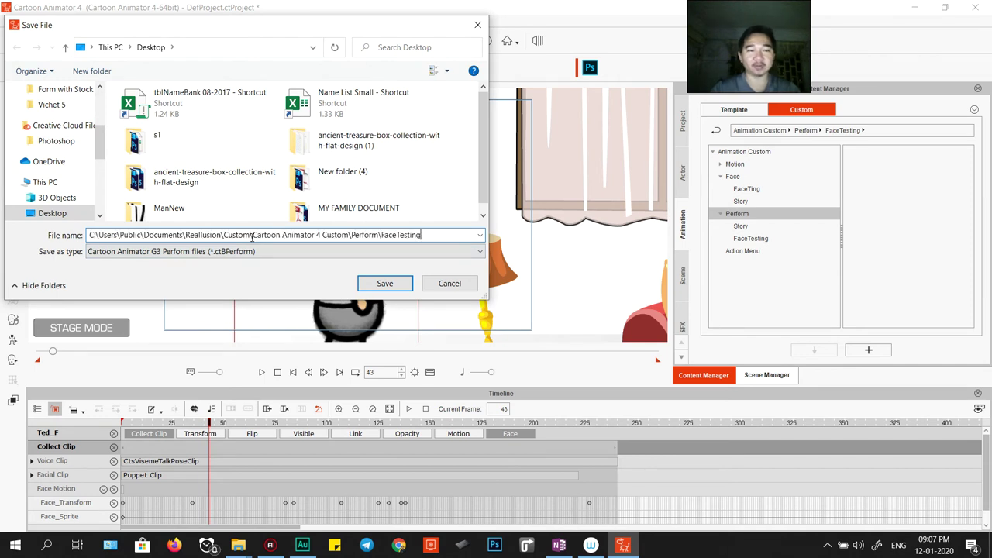
click(388, 284)
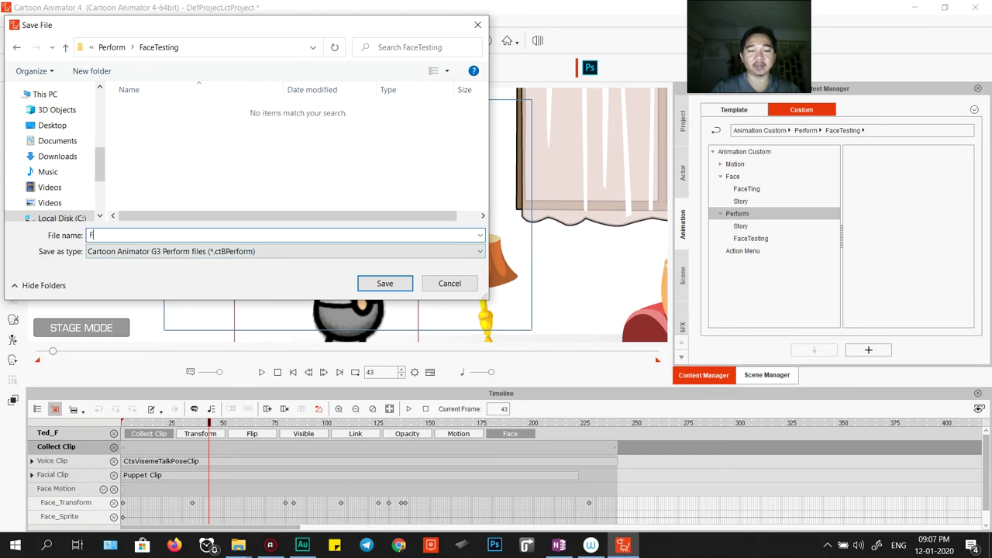
text(FT02)
key(Return)
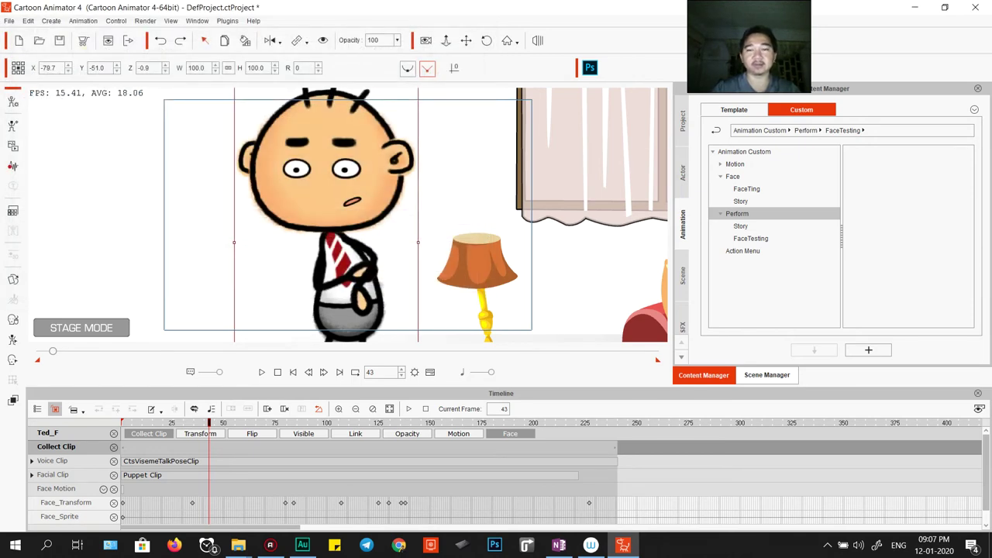
click(774, 218)
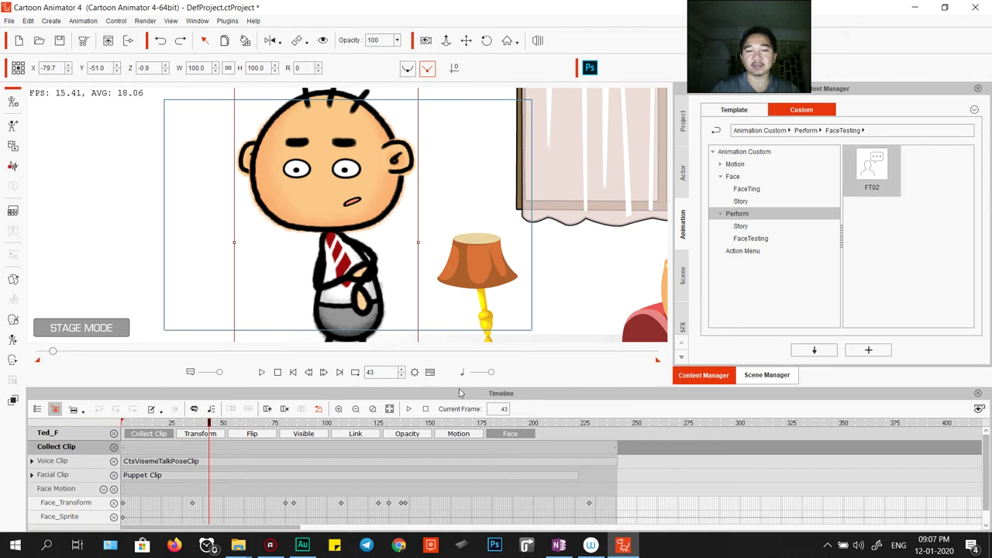
Step: Save Ted_F's collected clip to the character's action menu under the name FT03
right_click(333, 185)
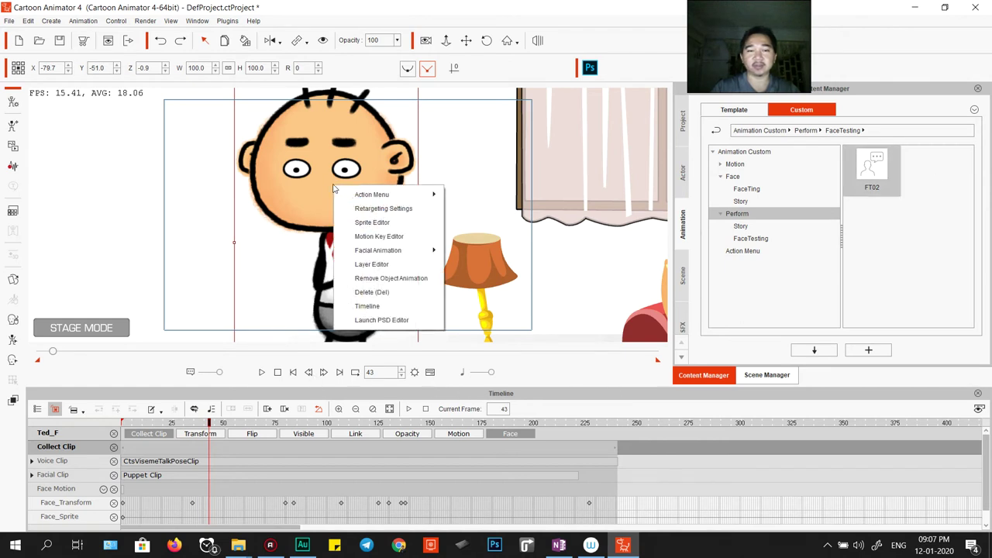
click(242, 452)
right_click(246, 450)
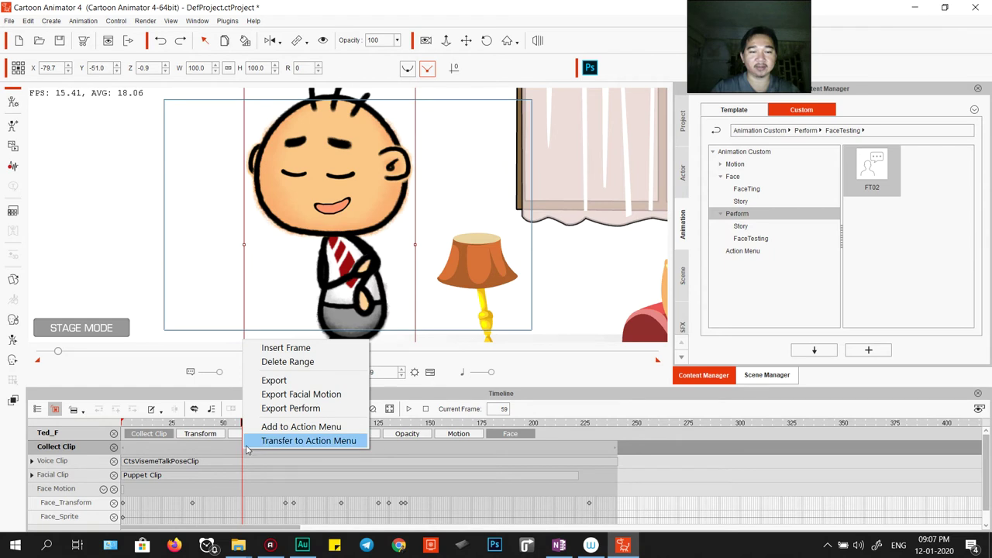
click(271, 441)
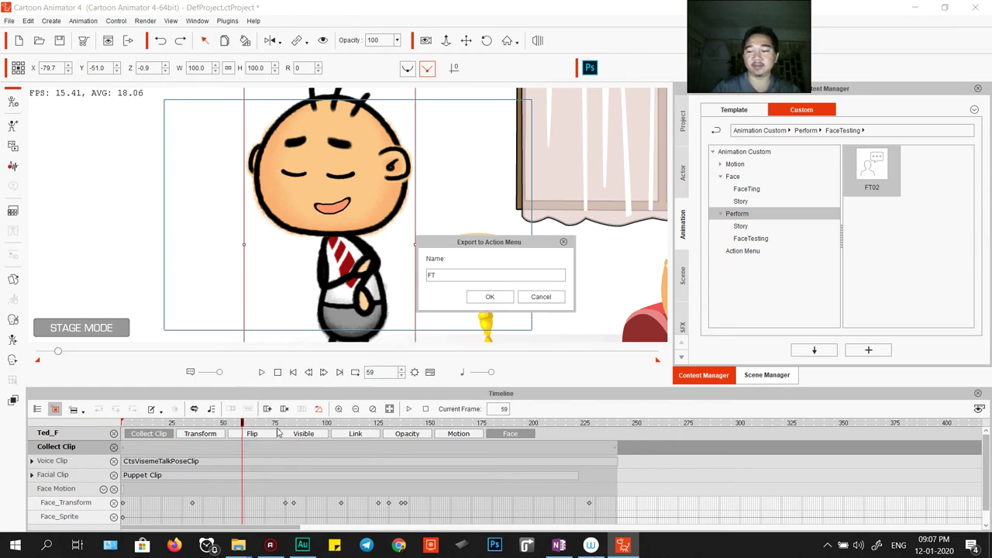
key(Return)
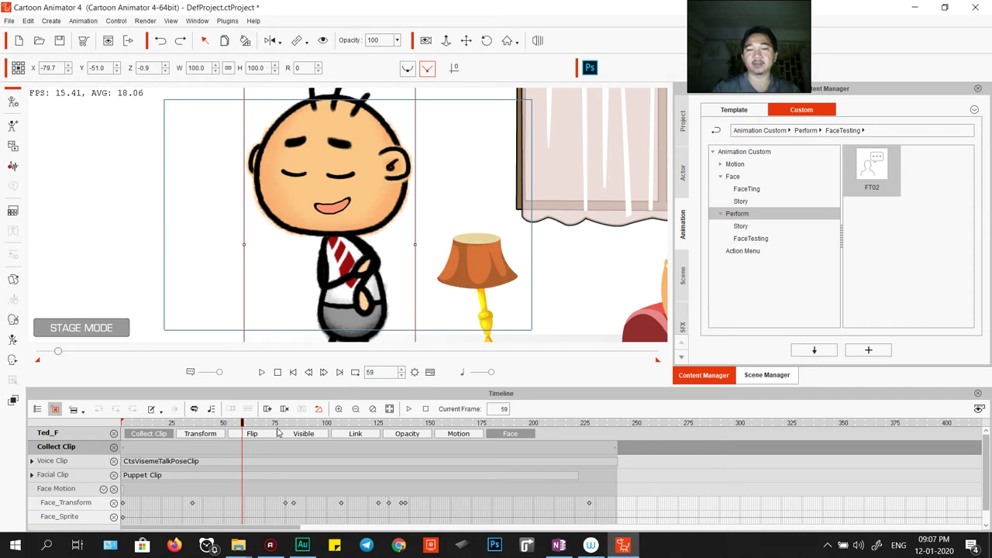
Step: Remove Ted_F's object animation at the first frame, and apply and play the FT02 performance from the library
click(277, 372)
right_click(319, 223)
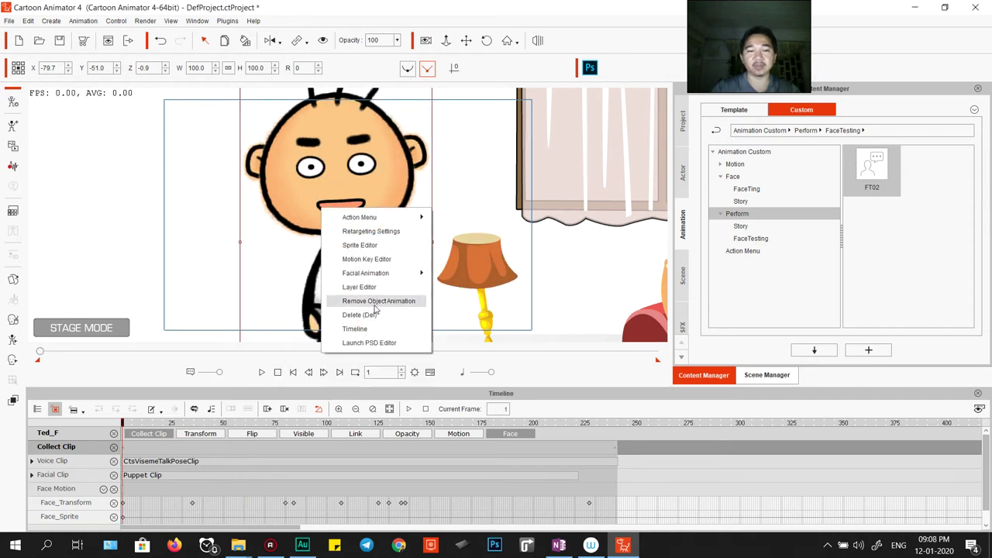
click(375, 304)
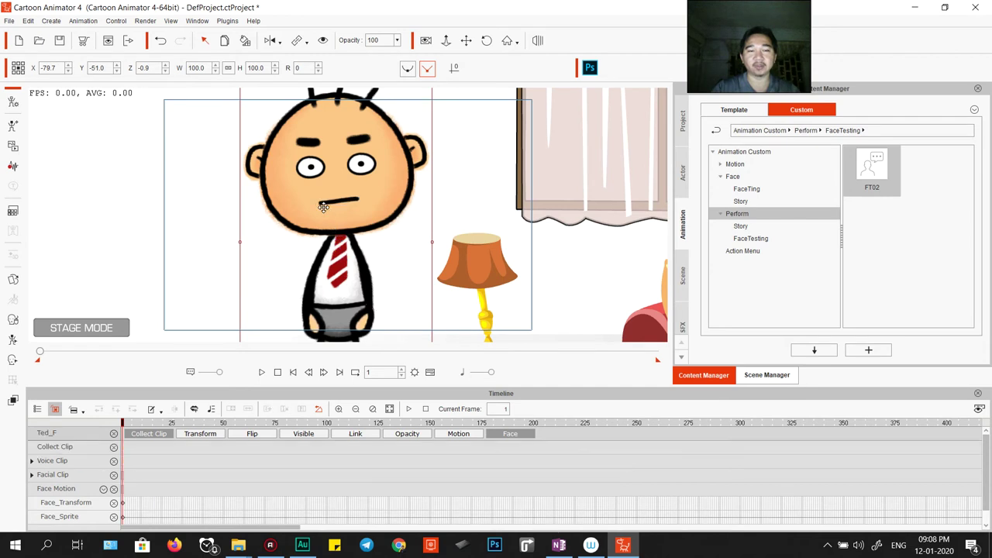
drag(880, 175, 318, 179)
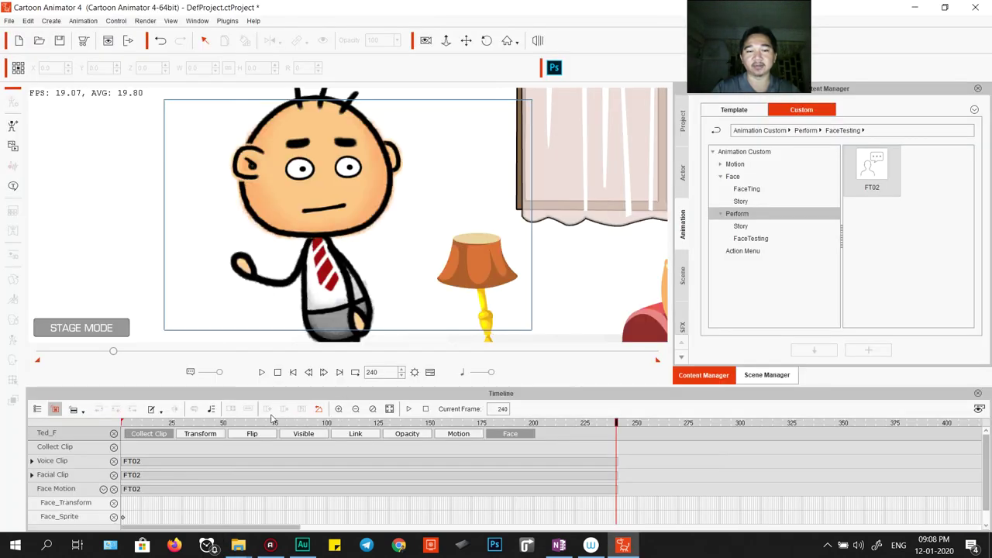
Step: Clear Ted_F's object animation at the first frame, and apply and play the FT03 action from the character's action menu
click(277, 372)
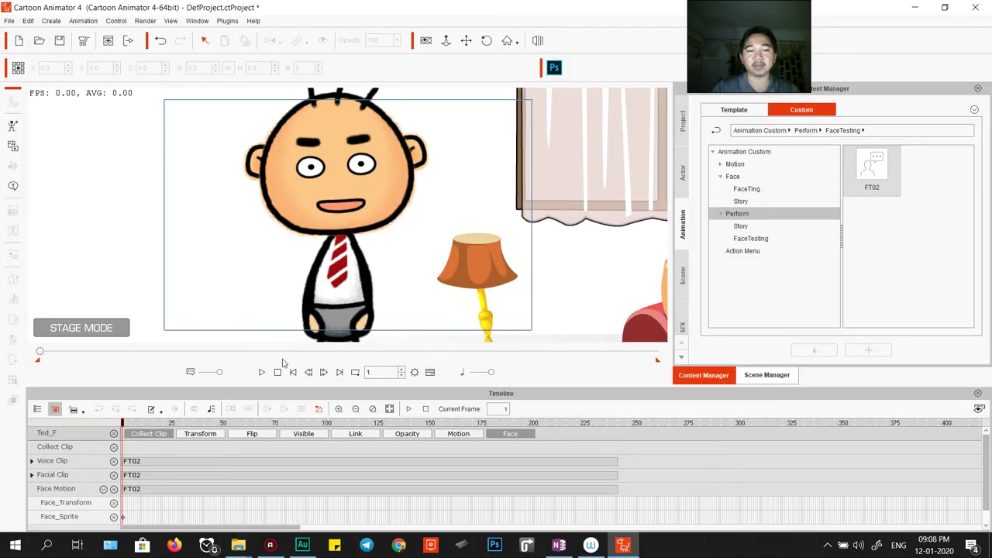
click(326, 222)
right_click(326, 211)
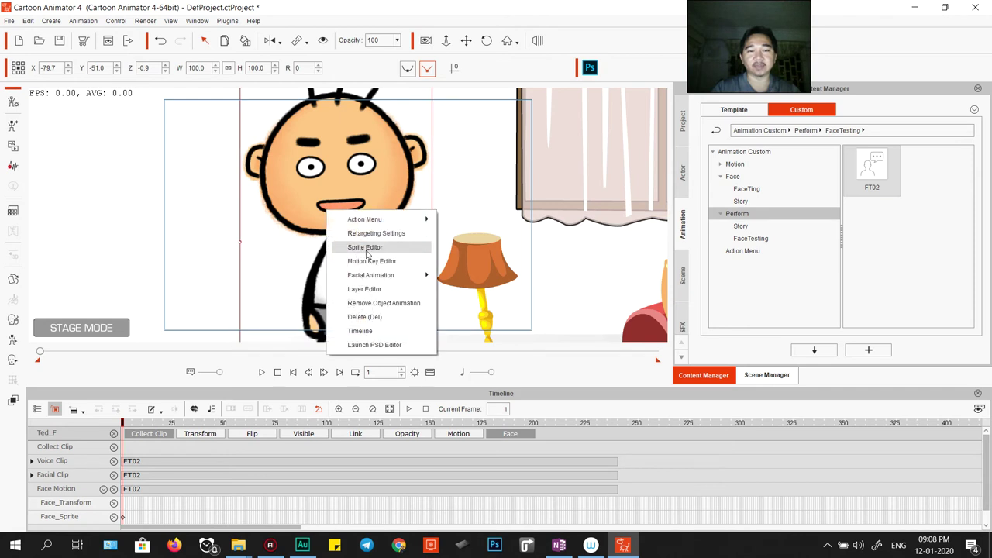
click(380, 304)
right_click(331, 194)
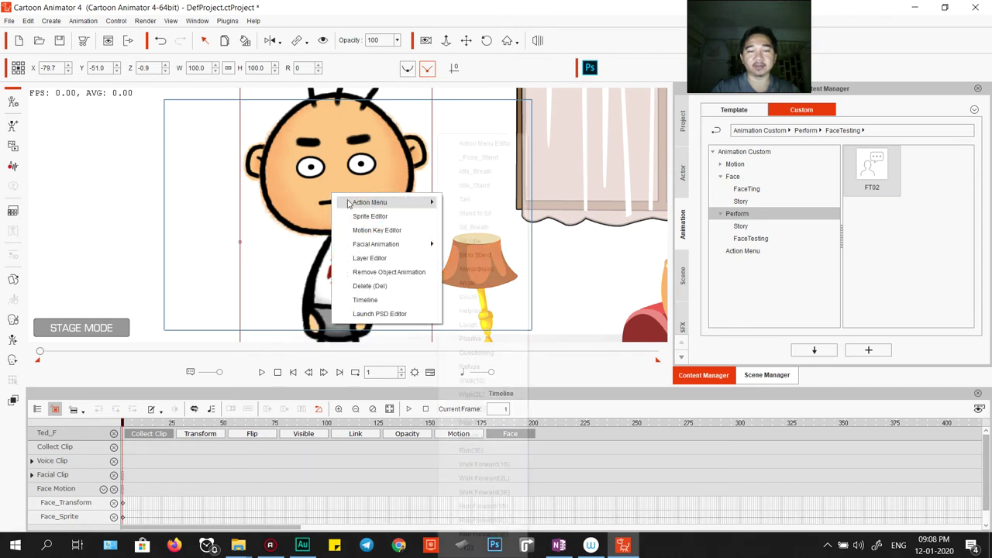
mouse_move(372, 202)
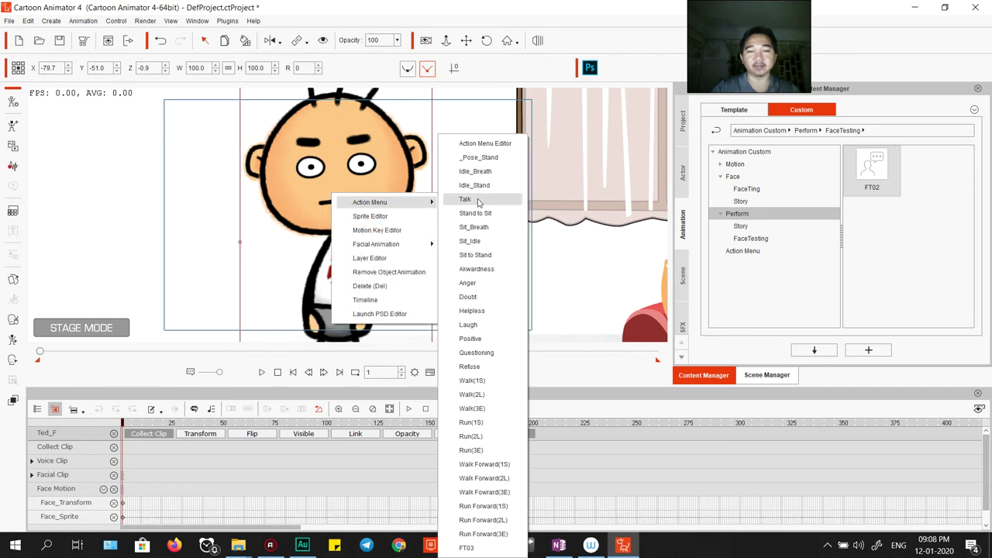
click(475, 547)
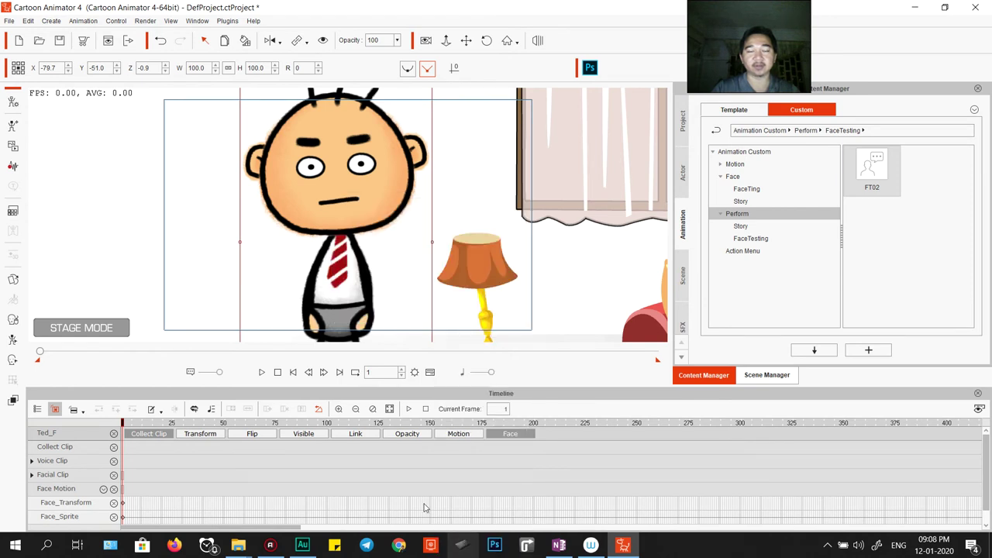
key(space)
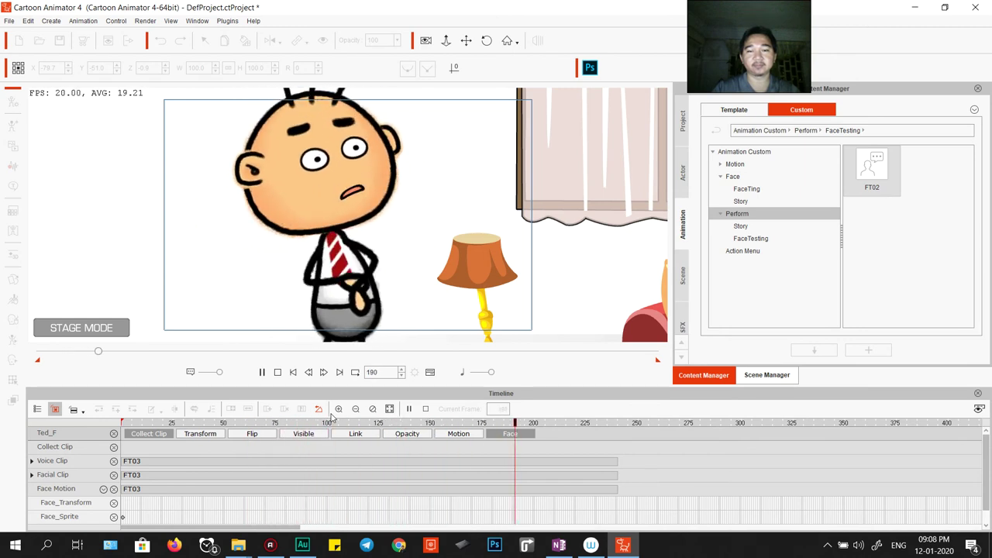
click(372, 233)
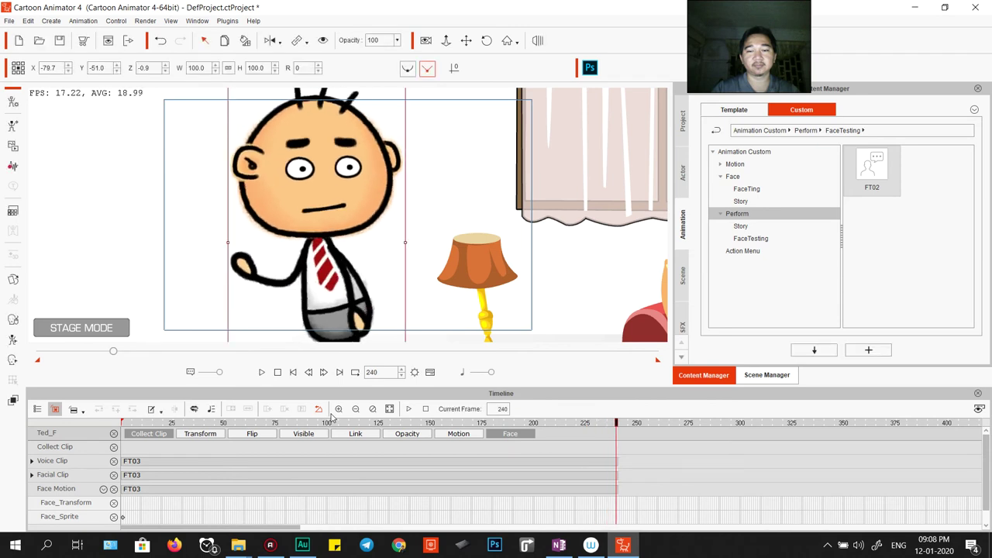
Step: Collect frames 1 to 240 on Ted_F's Collect Clip track and open the collected clip's export options
right_click(349, 196)
mouse_move(350, 197)
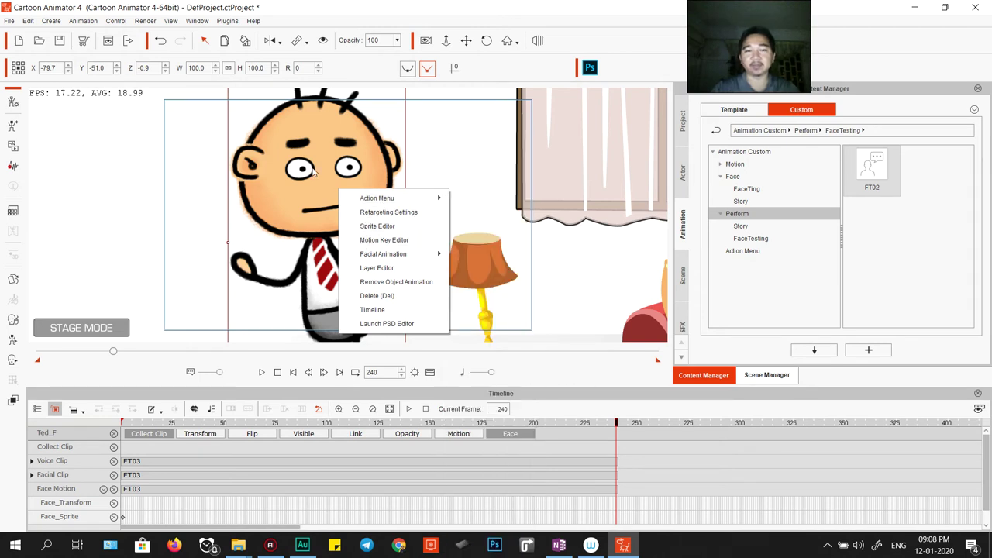
click(109, 447)
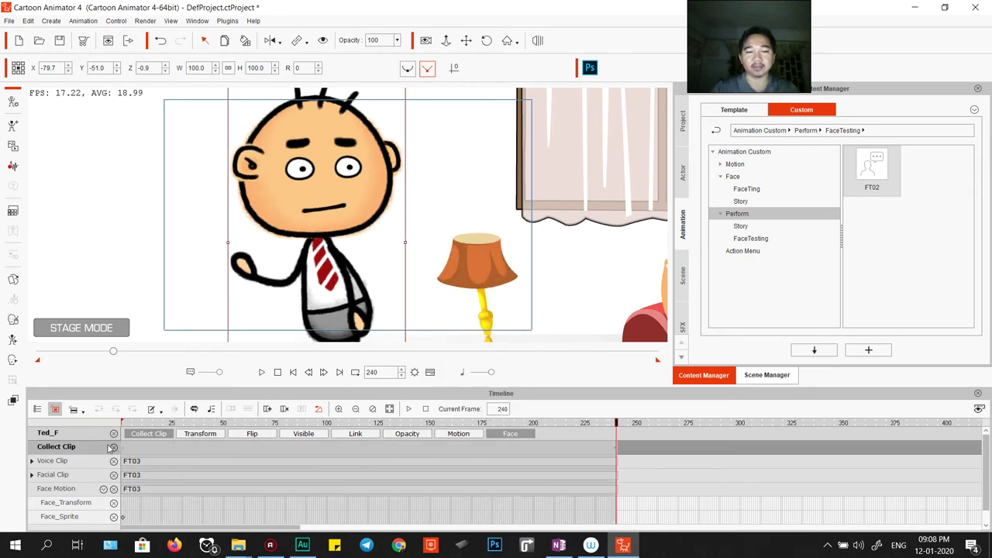
click(170, 447)
right_click(170, 447)
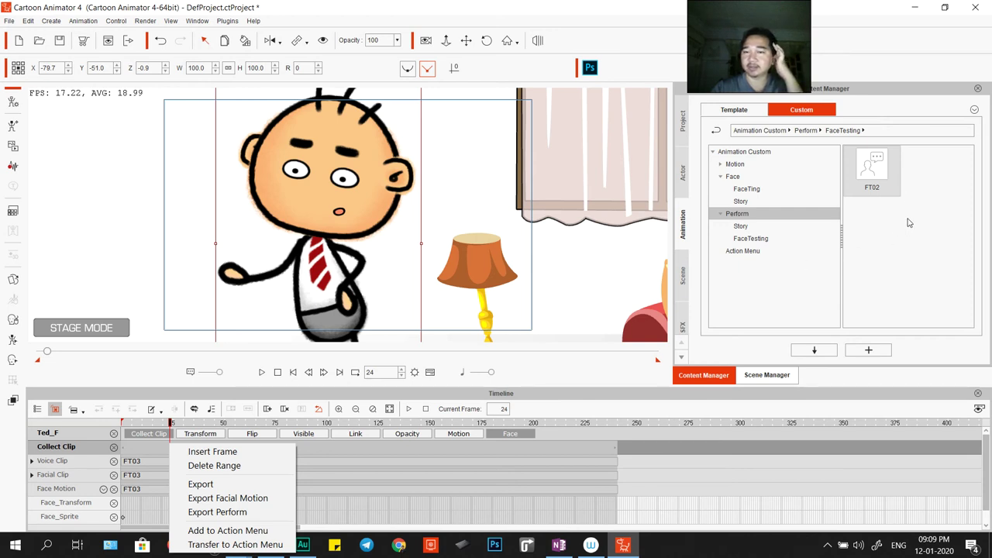
Step: Review the FT face motion in the library's FaceTing folder and the collected clip's export options
click(720, 165)
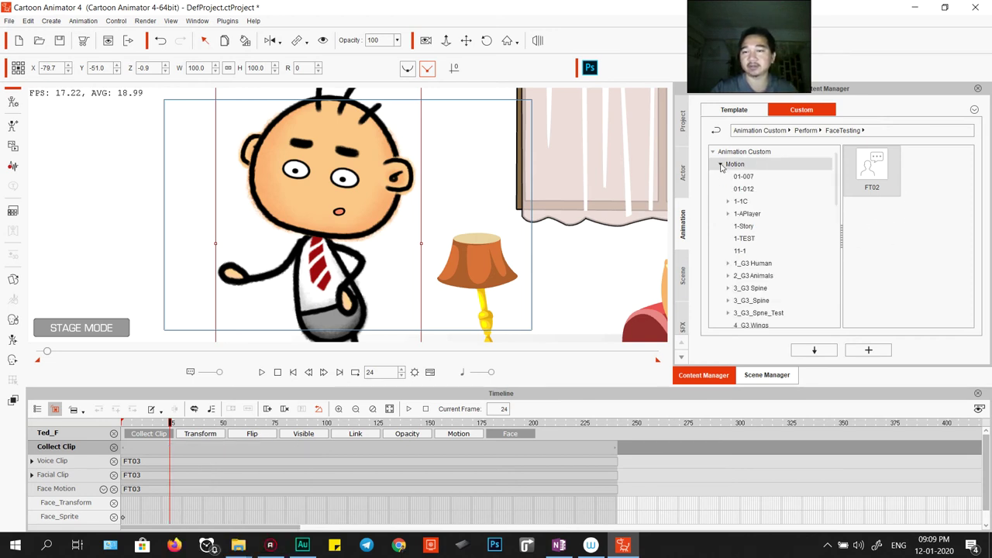
click(720, 164)
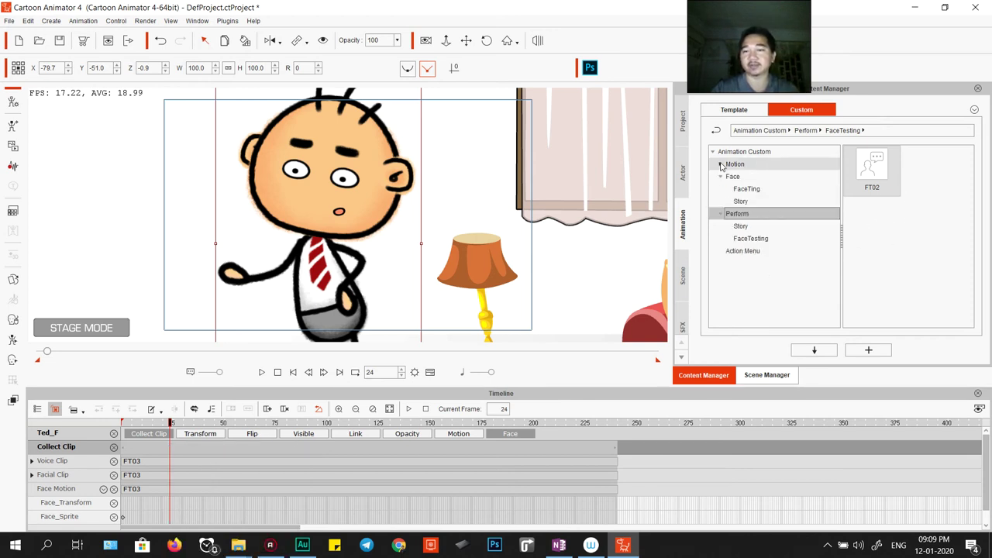
click(749, 190)
click(873, 177)
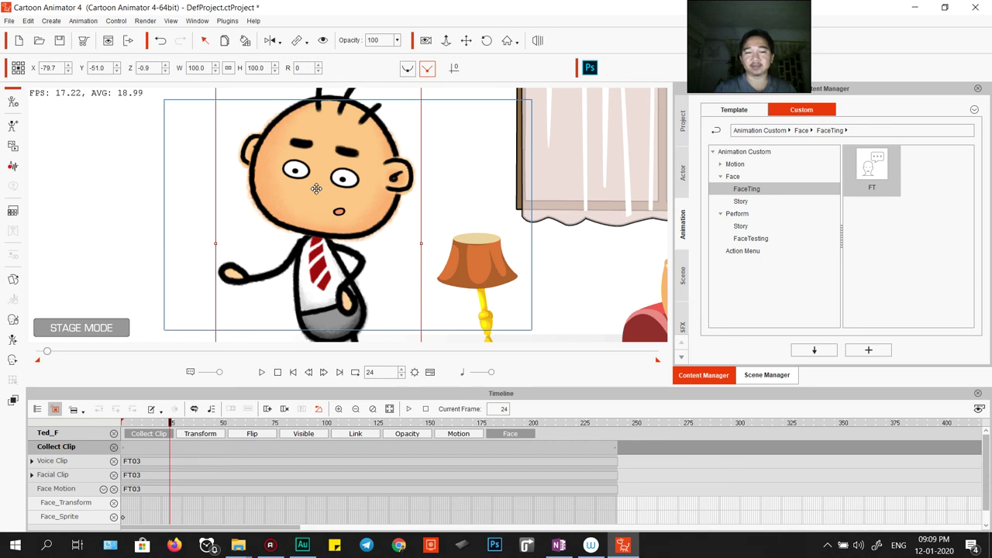
right_click(270, 452)
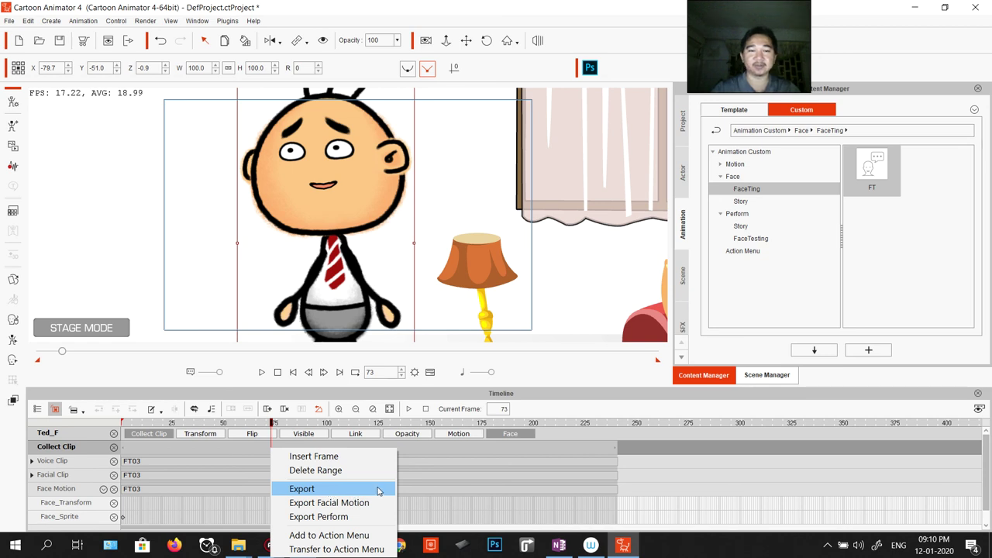
click(553, 374)
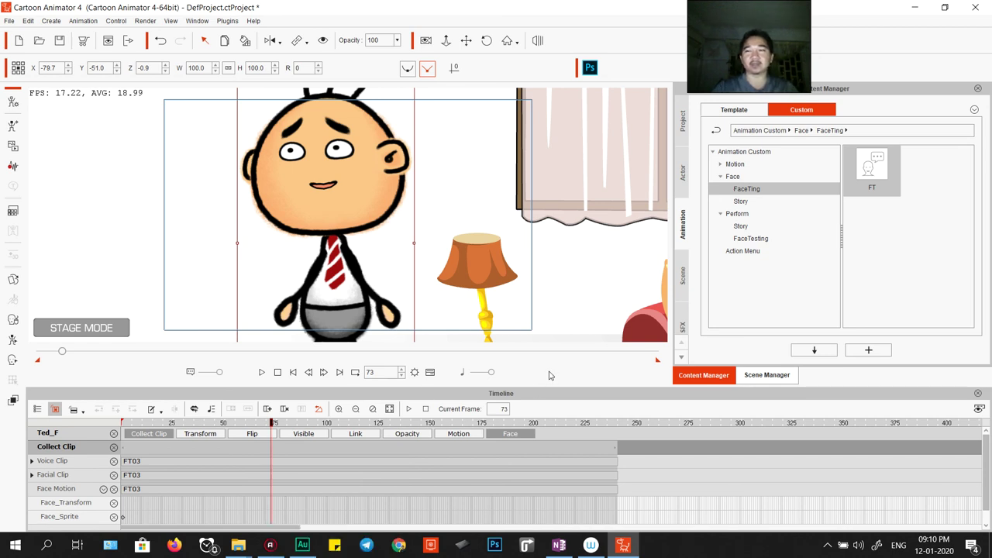